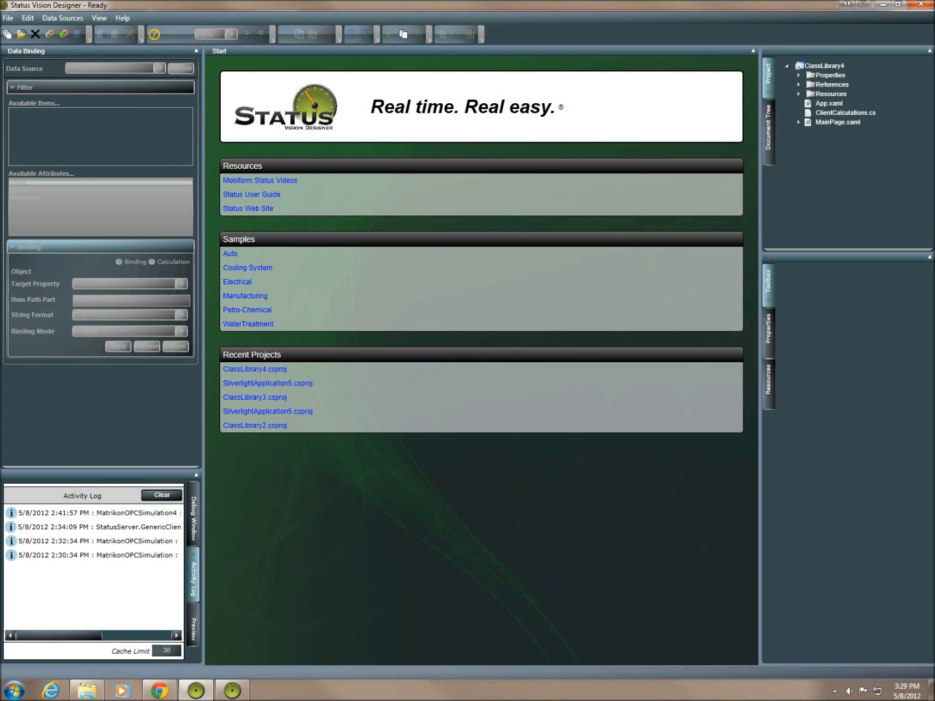
Step: Open MainPage.xaml and draw a DualGauge about 346 high in the upper-left area of the canvas
{"action": "left_click", "coordinate": [837, 122]}
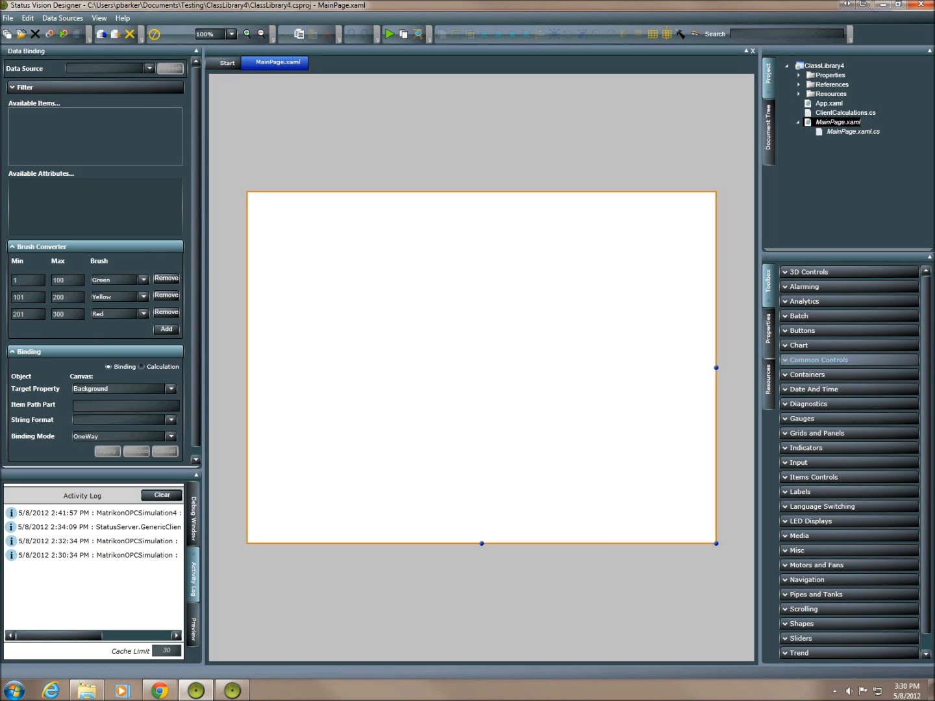
{"action": "left_click", "coordinate": [811, 418]}
{"action": "left_click", "coordinate": [817, 433]}
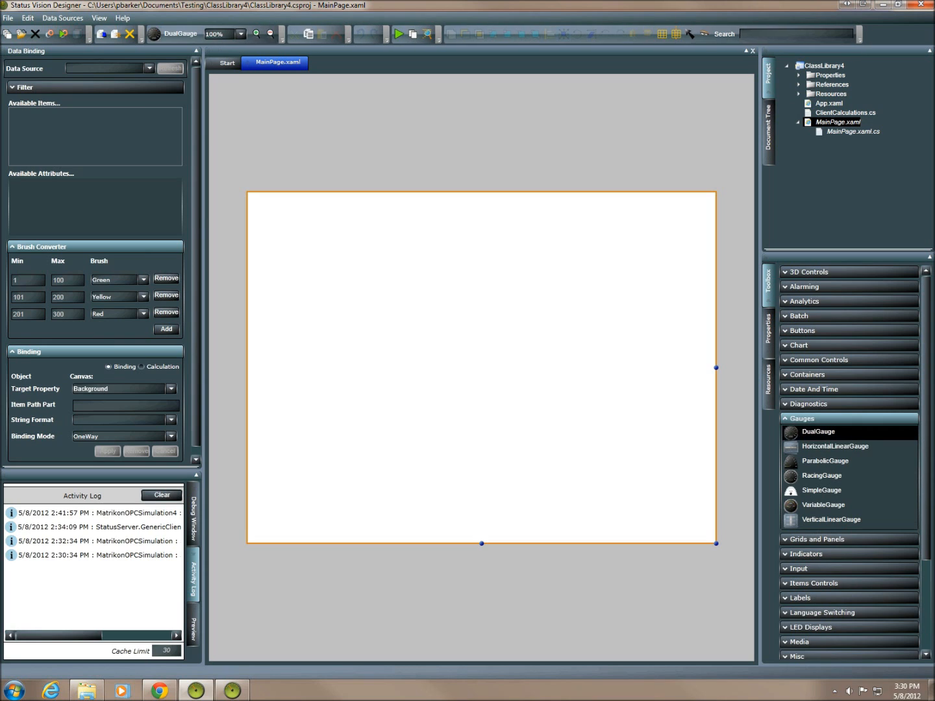
{"action": "mouse_move", "coordinate": [268, 211]}
{"action": "left_mouse_down"}
{"action": "mouse_move", "coordinate": [293, 243]}
{"action": "mouse_move", "coordinate": [498, 413]}
{"action": "left_mouse_up"}
{"action": "left_click", "coordinate": [802, 419]}
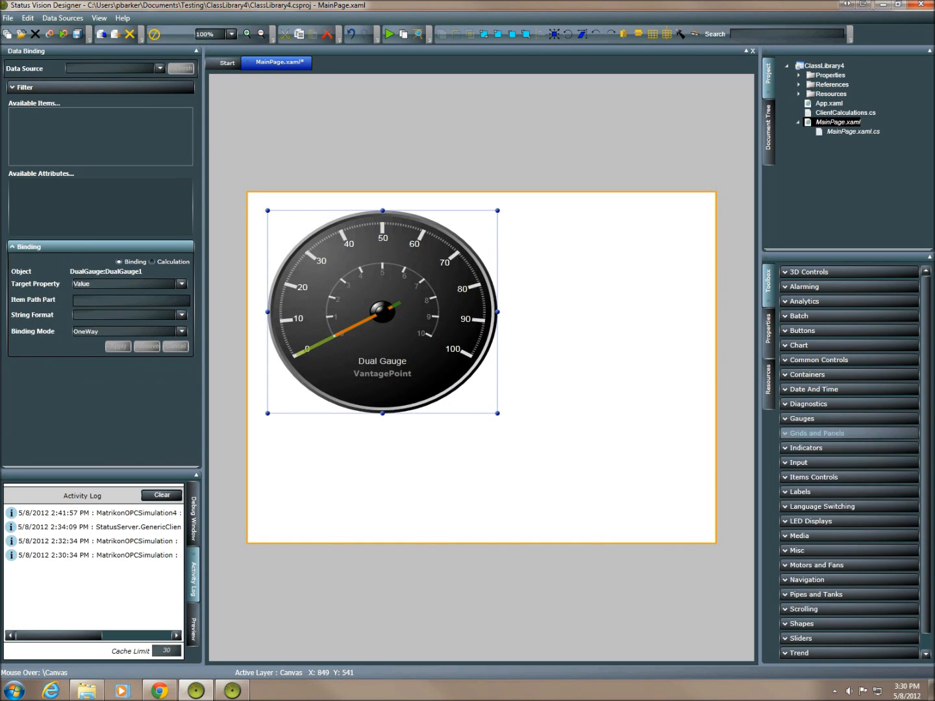
Step: Add an LEDSixteenSegment display on the canvas, below and slightly right of the gauge
{"action": "left_click", "coordinate": [810, 521]}
{"action": "scroll", "coordinate": [844, 493], "scroll_direction": "down", "scroll_amount": 2}
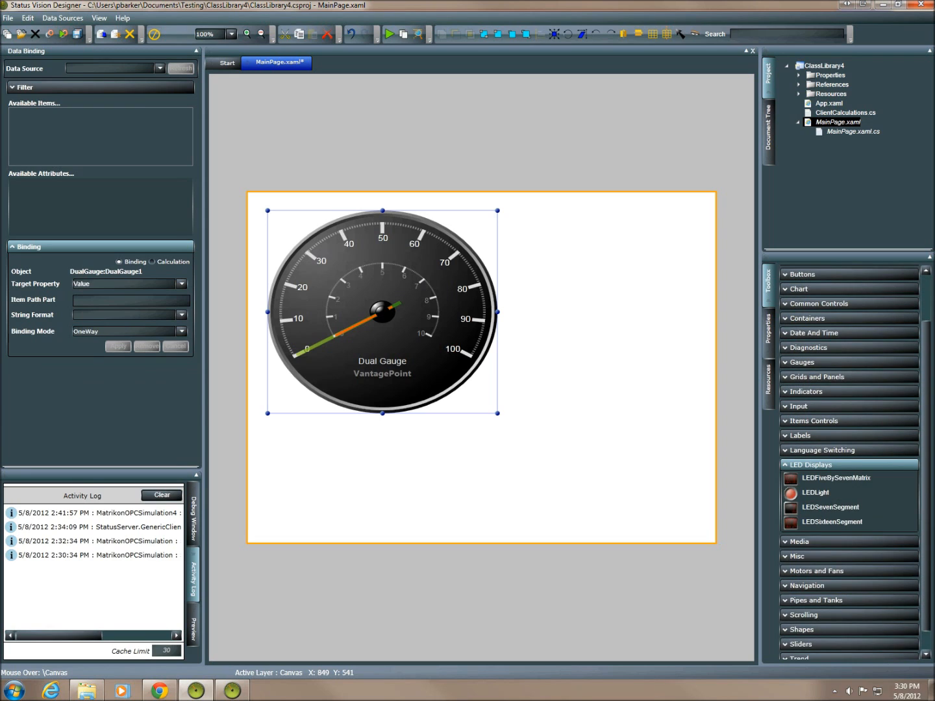
{"action": "left_click", "coordinate": [831, 522]}
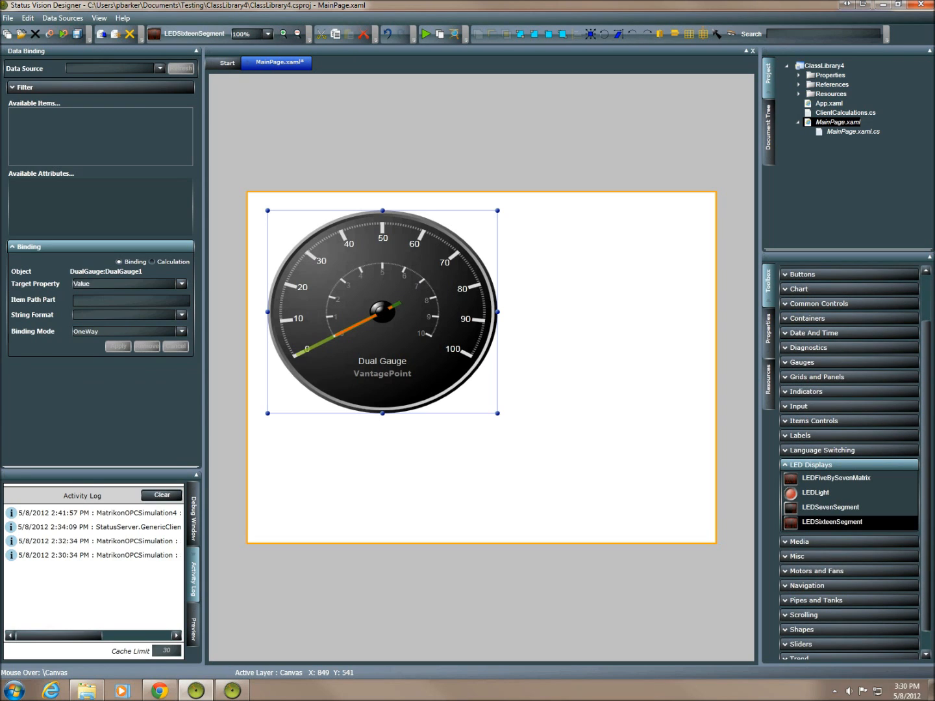
{"action": "left_click_drag", "start_coordinate": [831, 522], "coordinate": [565, 272]}
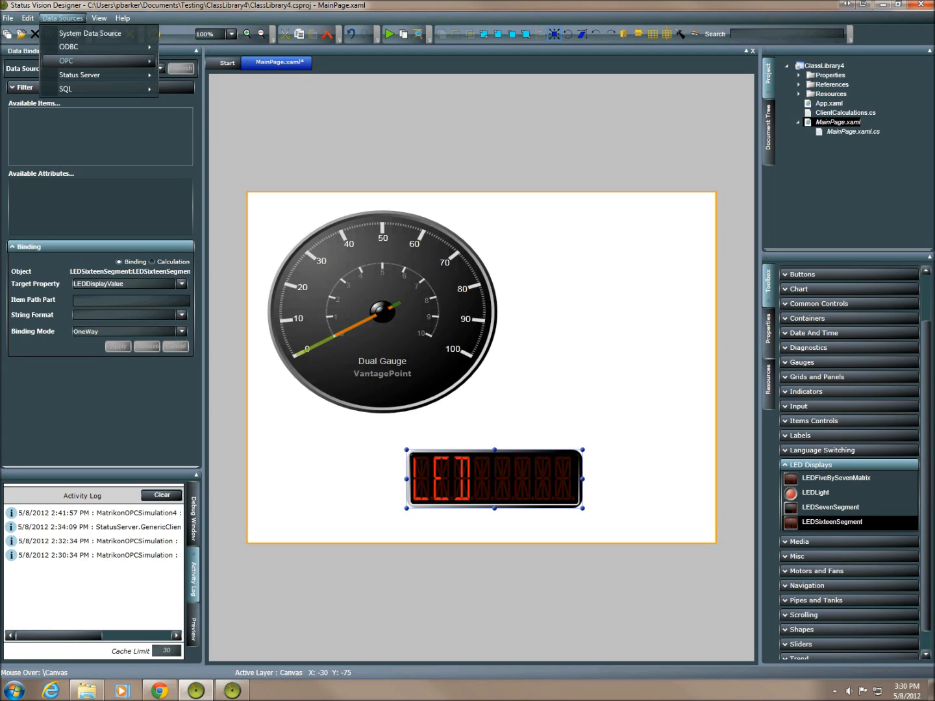
Step: Add an OPC DA data source for the local Matrikon.OPC.Simulation server and apply its configuration
{"action": "mouse_move", "coordinate": [98, 62]}
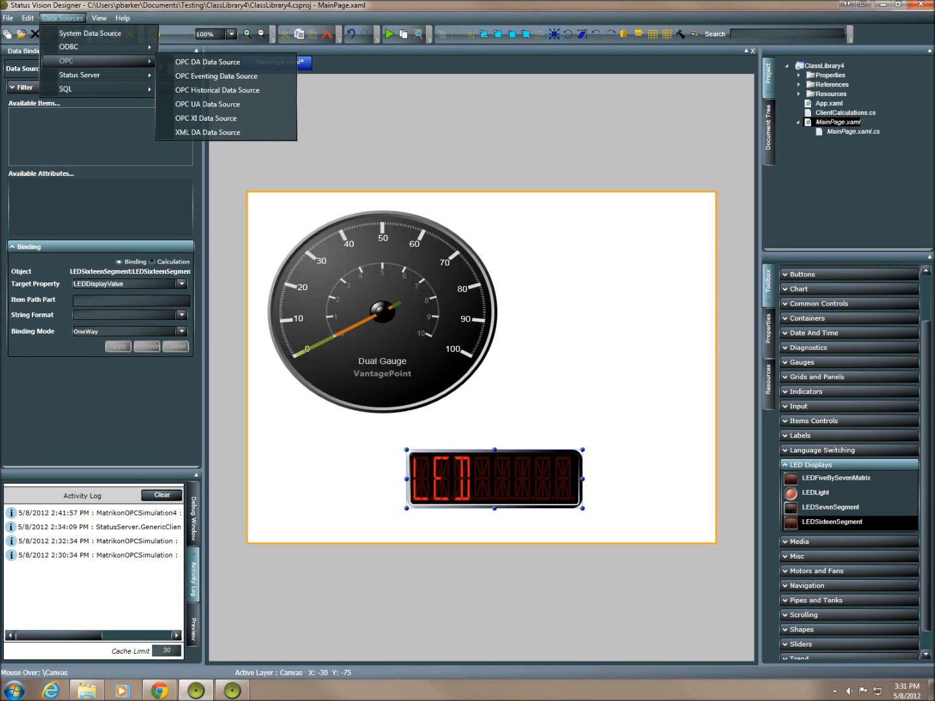
{"action": "left_click", "coordinate": [207, 61]}
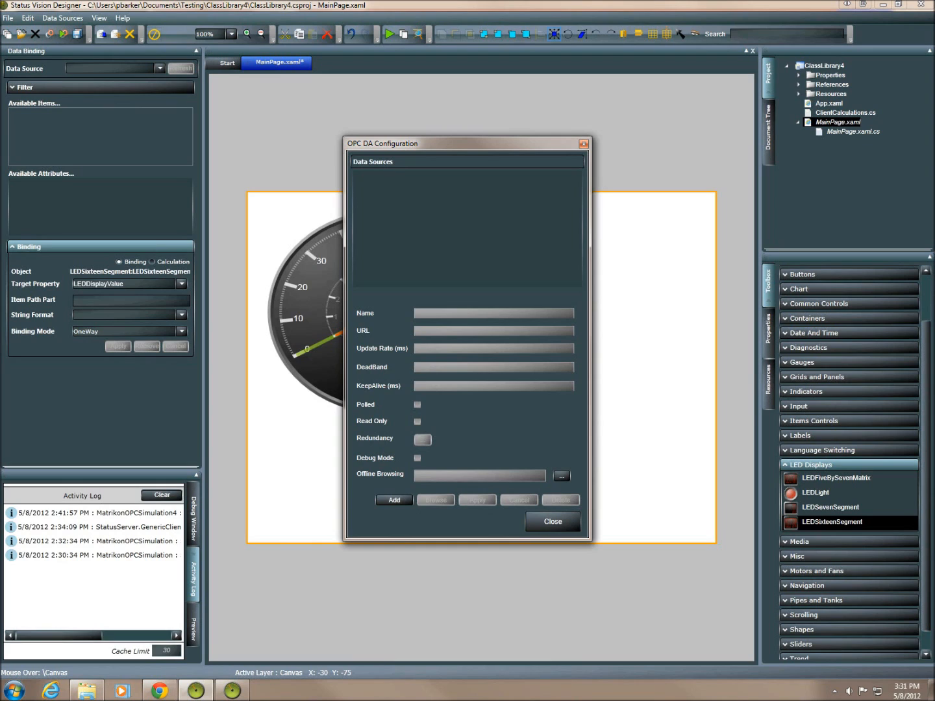
{"action": "left_click", "coordinate": [394, 500]}
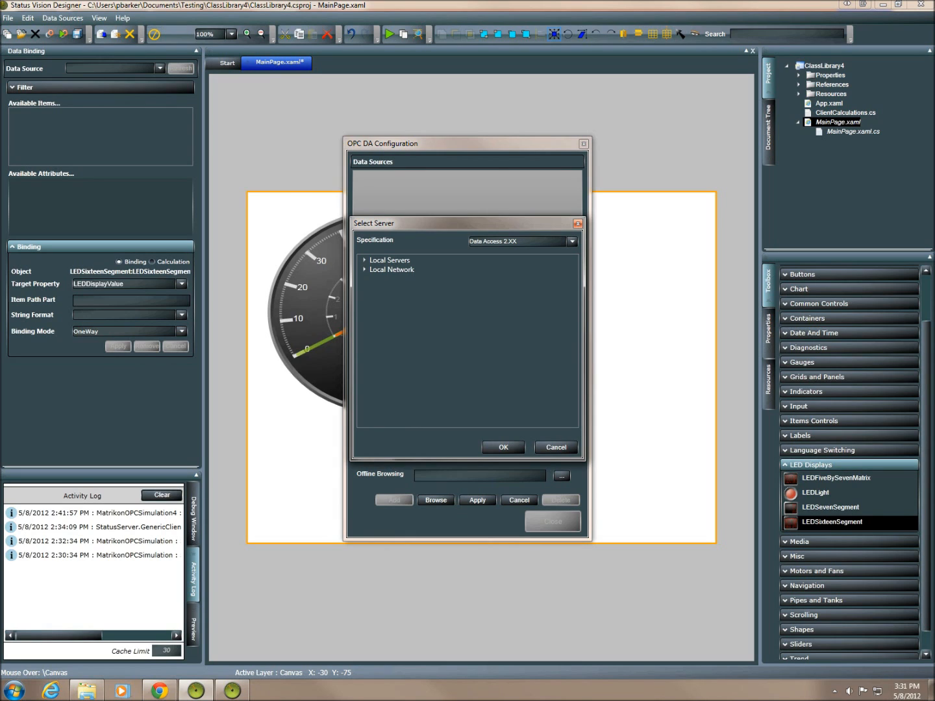
{"action": "left_click", "coordinate": [364, 261]}
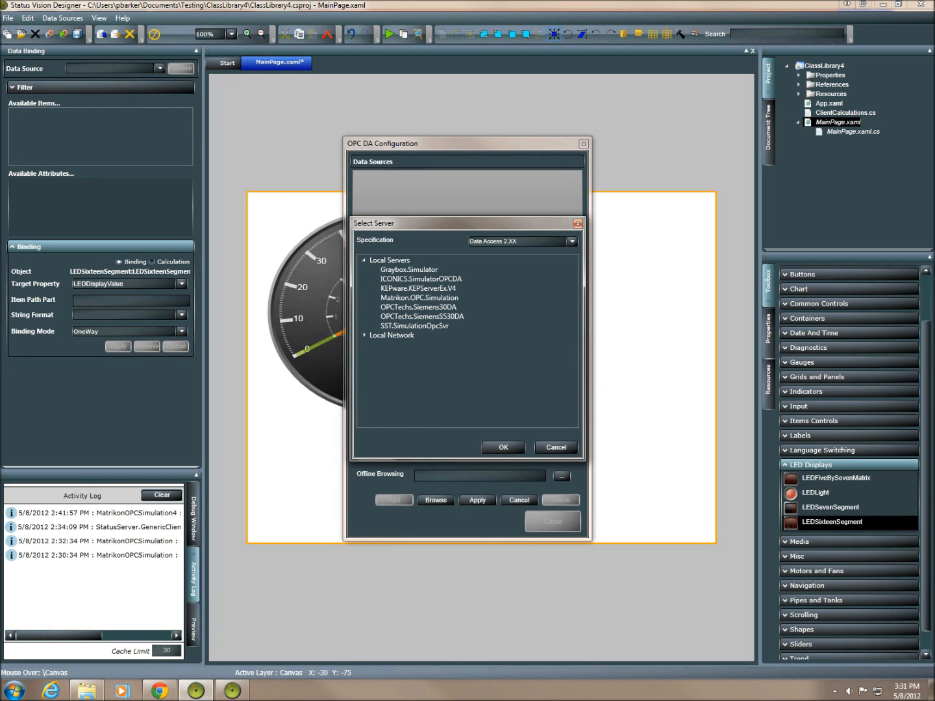
{"action": "left_click", "coordinate": [419, 298]}
{"action": "left_click", "coordinate": [503, 446]}
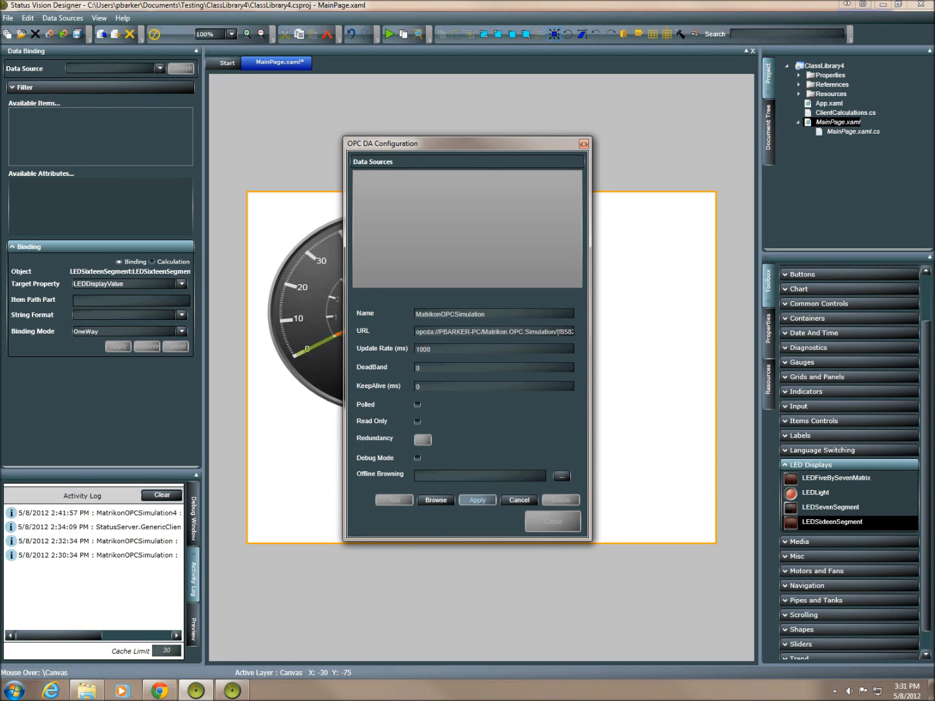
{"action": "left_click", "coordinate": [477, 500]}
{"action": "left_click", "coordinate": [564, 521]}
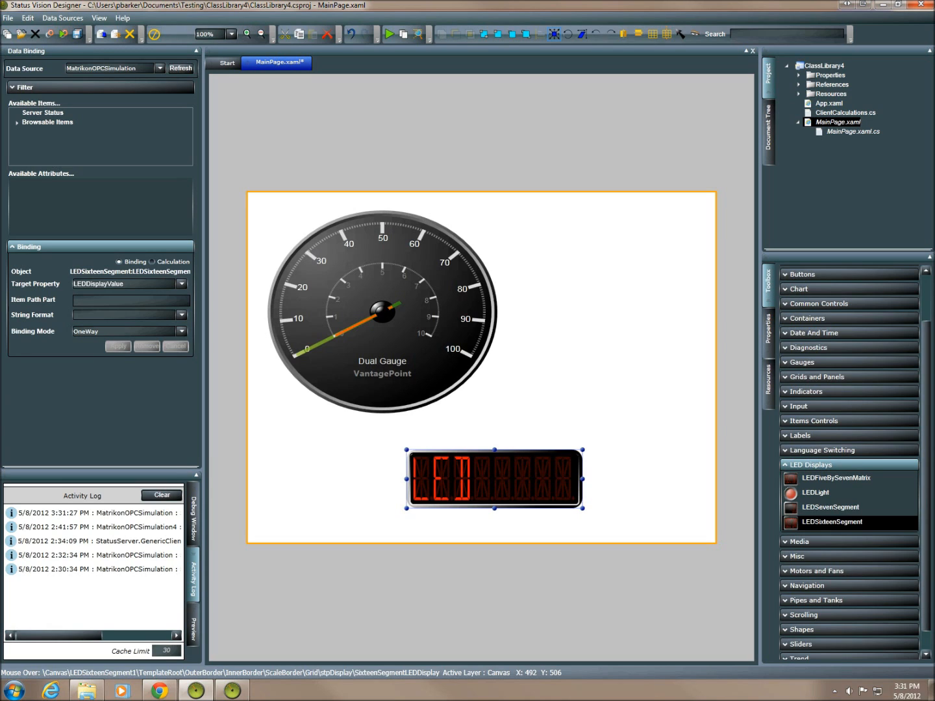
Step: Bind the dual gauge's Value property to the value attribute of the Random Int1 simulation item
{"action": "left_click", "coordinate": [312, 353]}
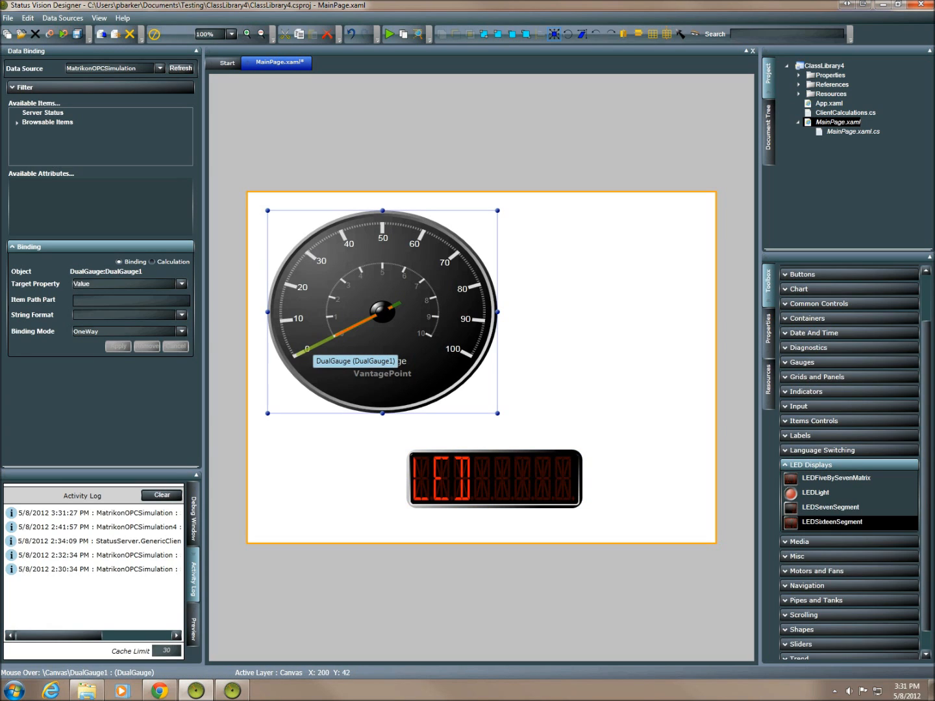
{"action": "double_click", "coordinate": [47, 121]}
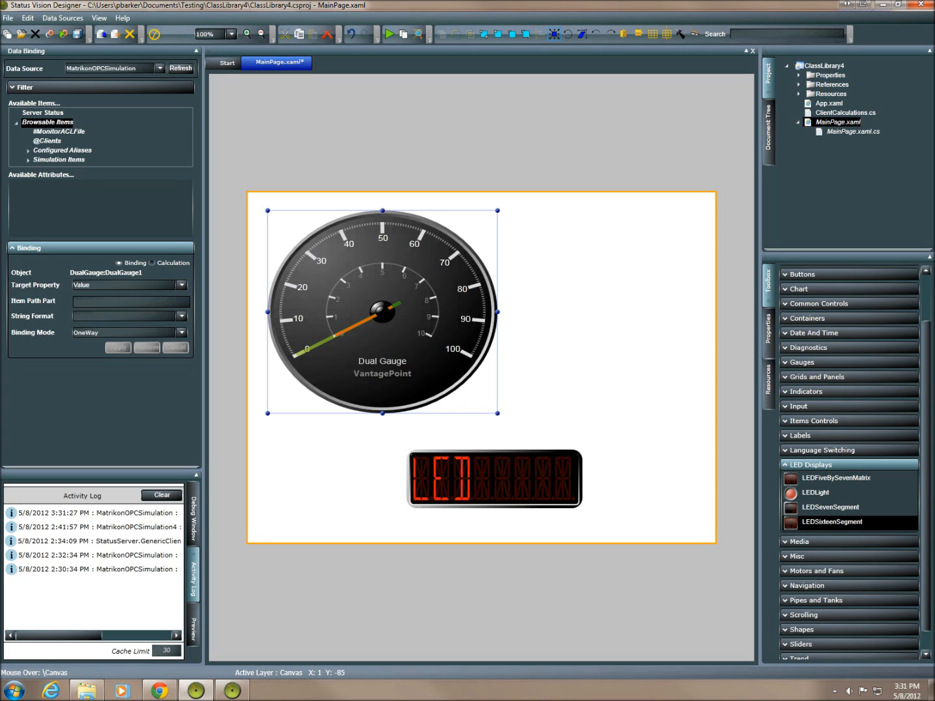
{"action": "double_click", "coordinate": [58, 160]}
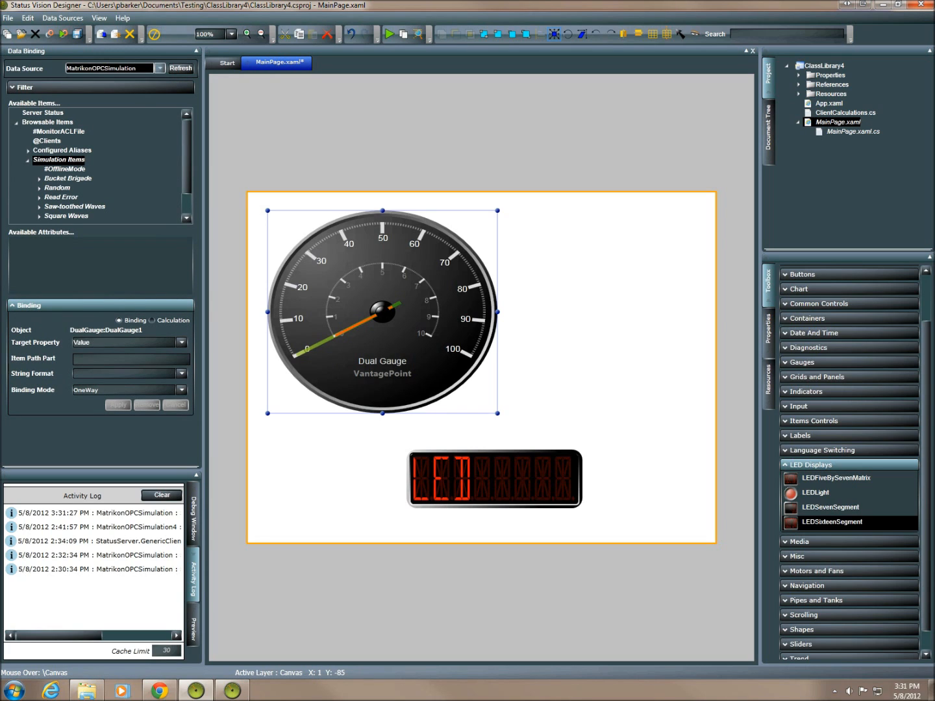
{"action": "left_click", "coordinate": [160, 68]}
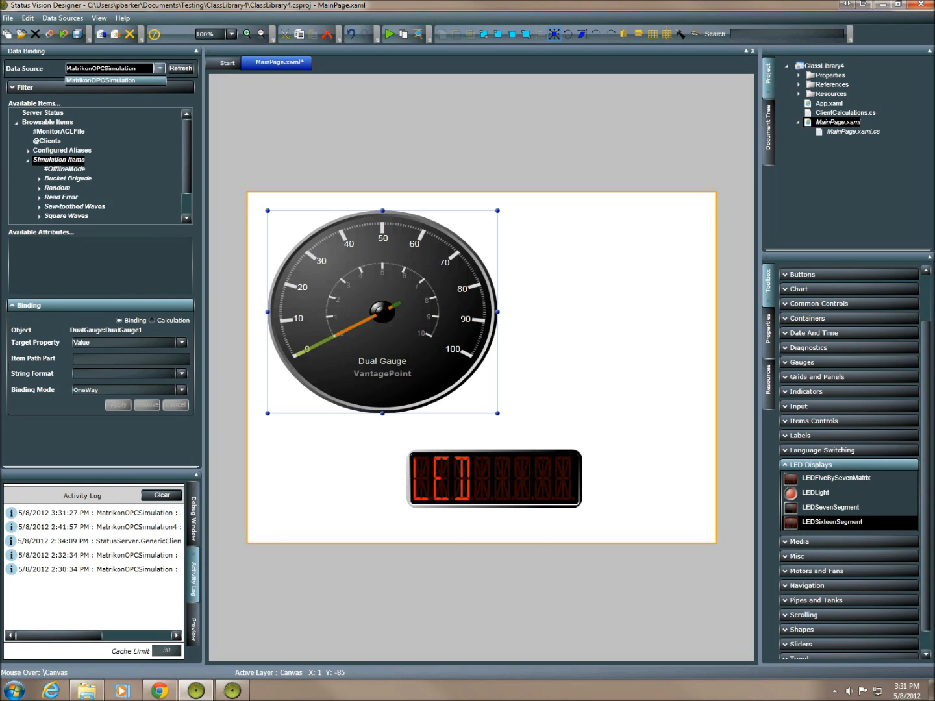
{"action": "left_click", "coordinate": [160, 68]}
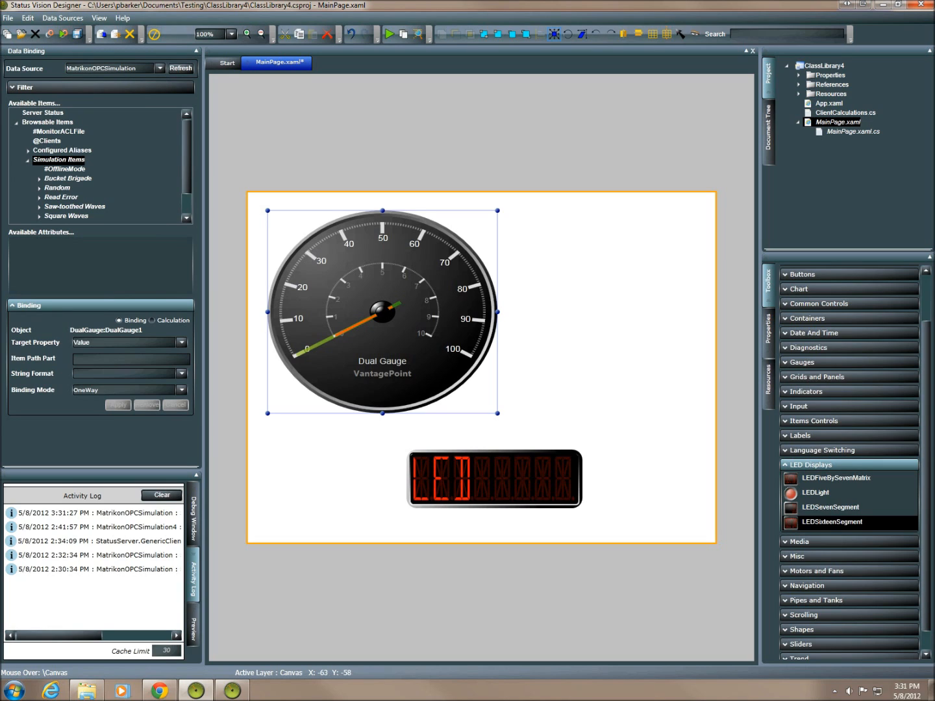
{"action": "scroll", "coordinate": [96, 165], "scroll_direction": "down", "scroll_amount": 1}
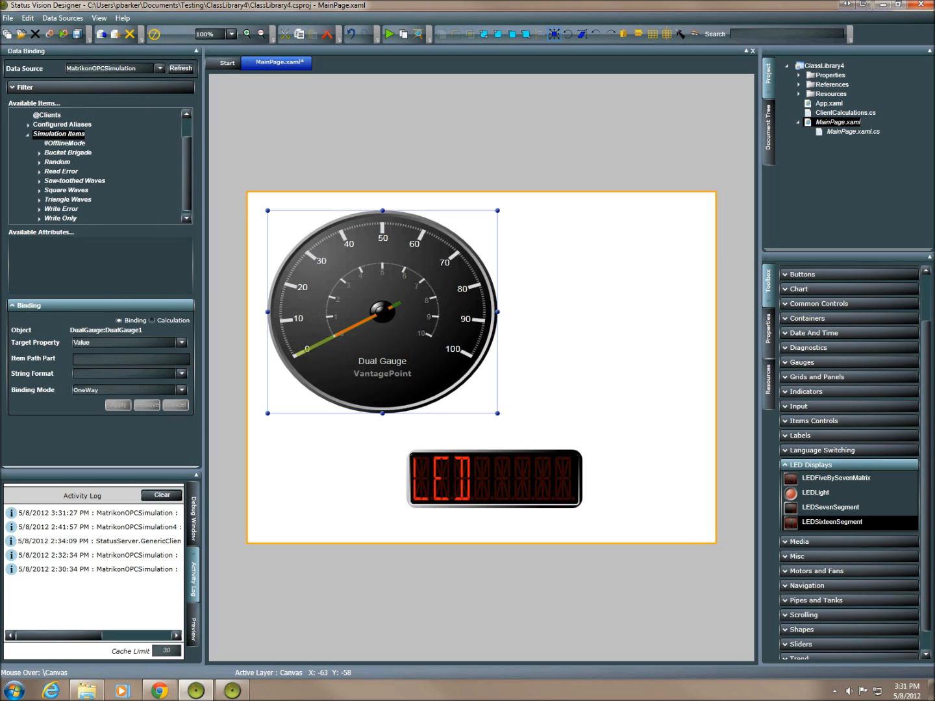
{"action": "double_click", "coordinate": [58, 163]}
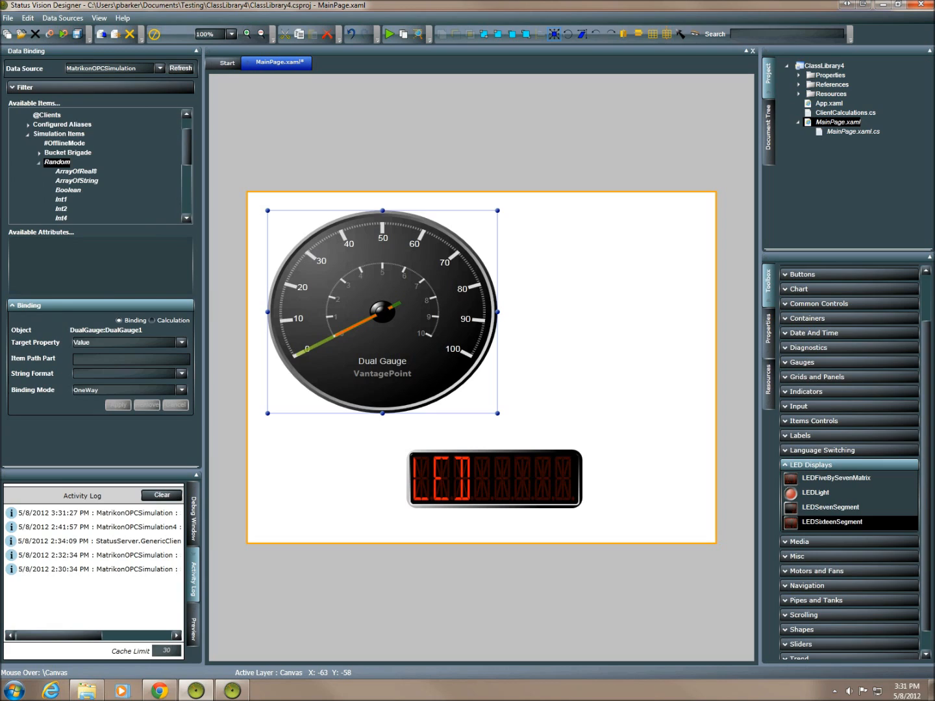
{"action": "scroll", "coordinate": [97, 165], "scroll_direction": "down", "scroll_amount": 2}
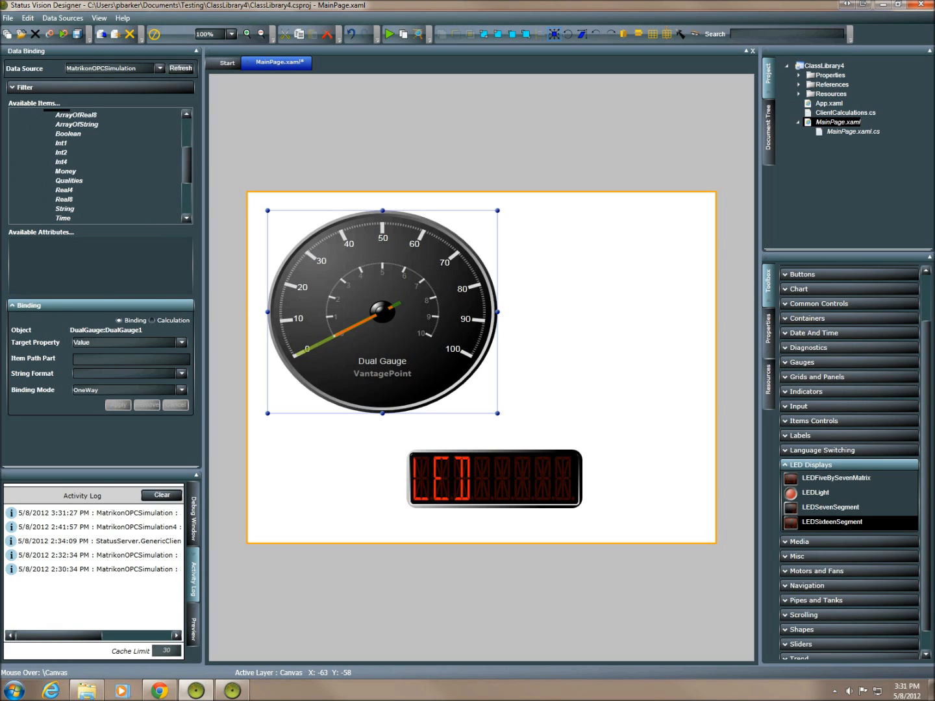
{"action": "left_click", "coordinate": [62, 143]}
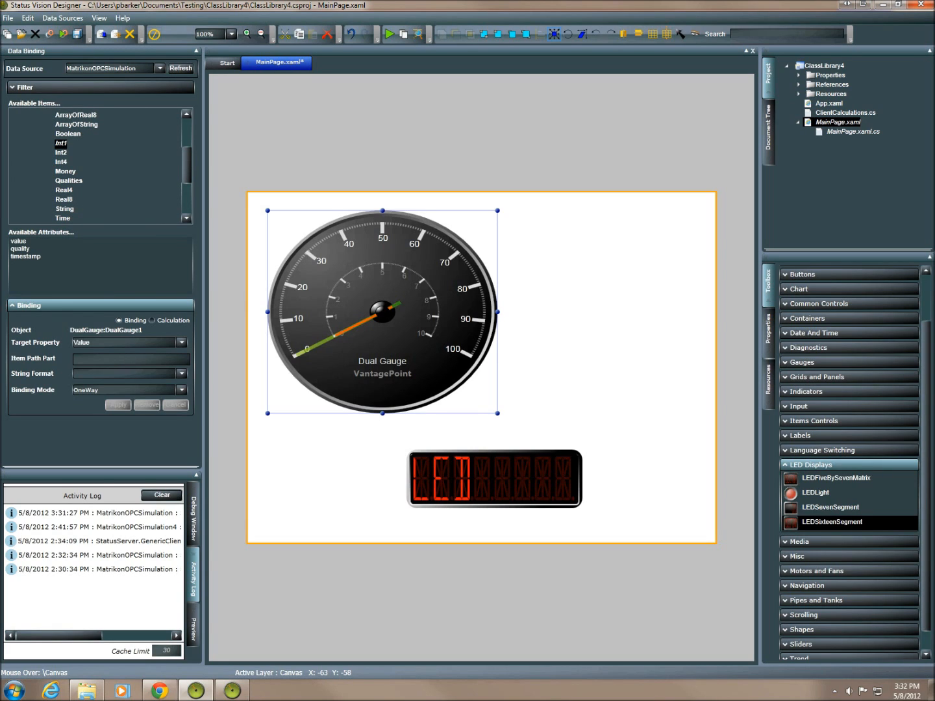
{"action": "left_click", "coordinate": [19, 242]}
{"action": "left_click", "coordinate": [118, 405]}
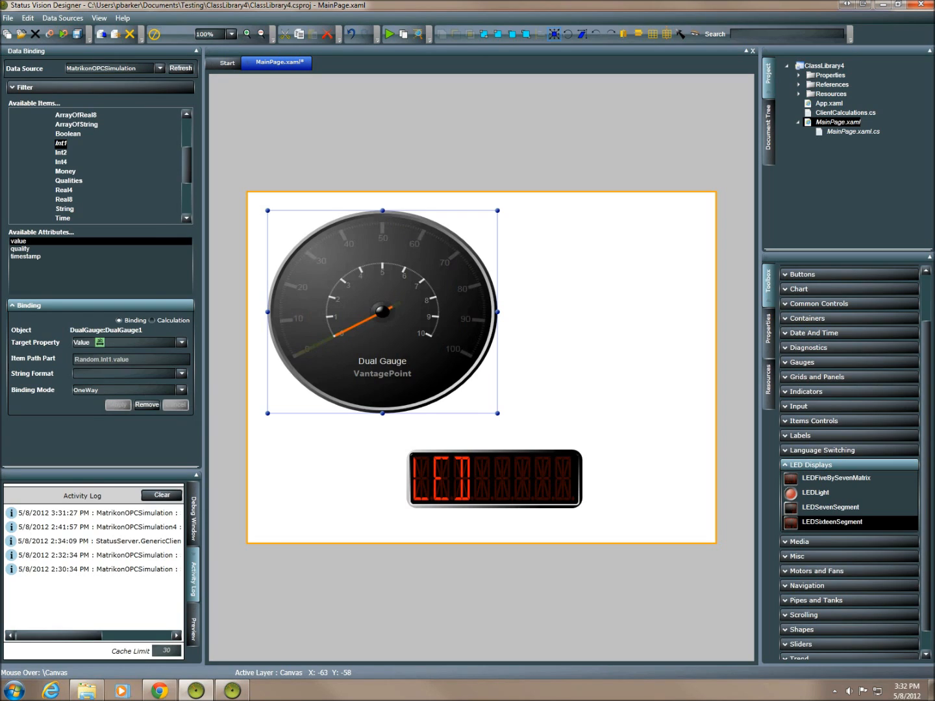
Step: Bind the LED display's LEDDisplayValue property to the value attribute of the Random Int4 item
{"action": "left_click", "coordinate": [509, 494]}
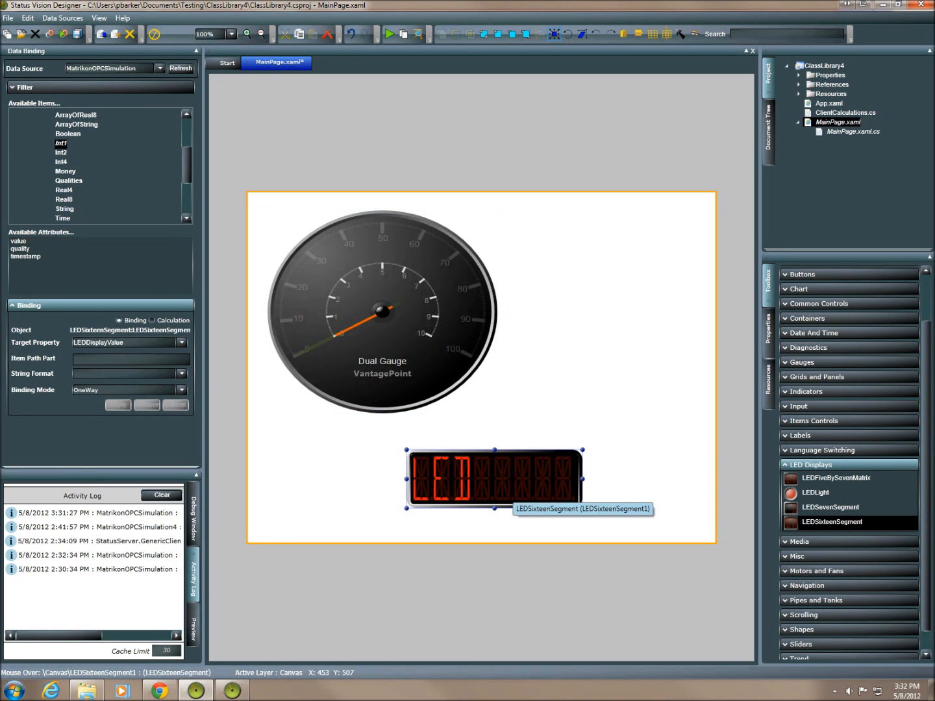
{"action": "left_click", "coordinate": [62, 162]}
{"action": "left_click", "coordinate": [19, 241]}
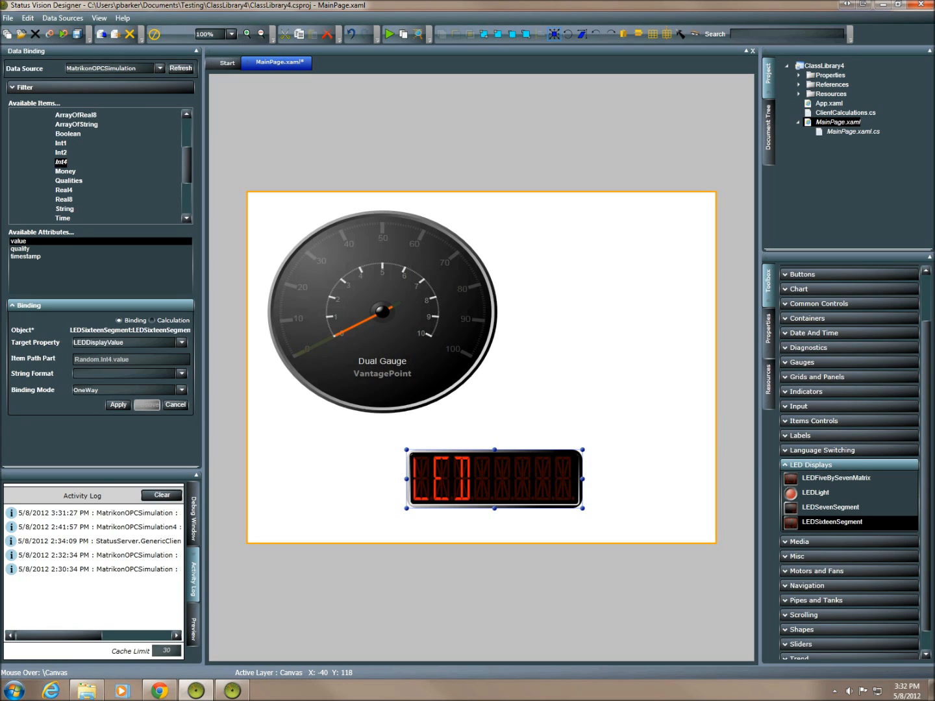
{"action": "left_click", "coordinate": [118, 406]}
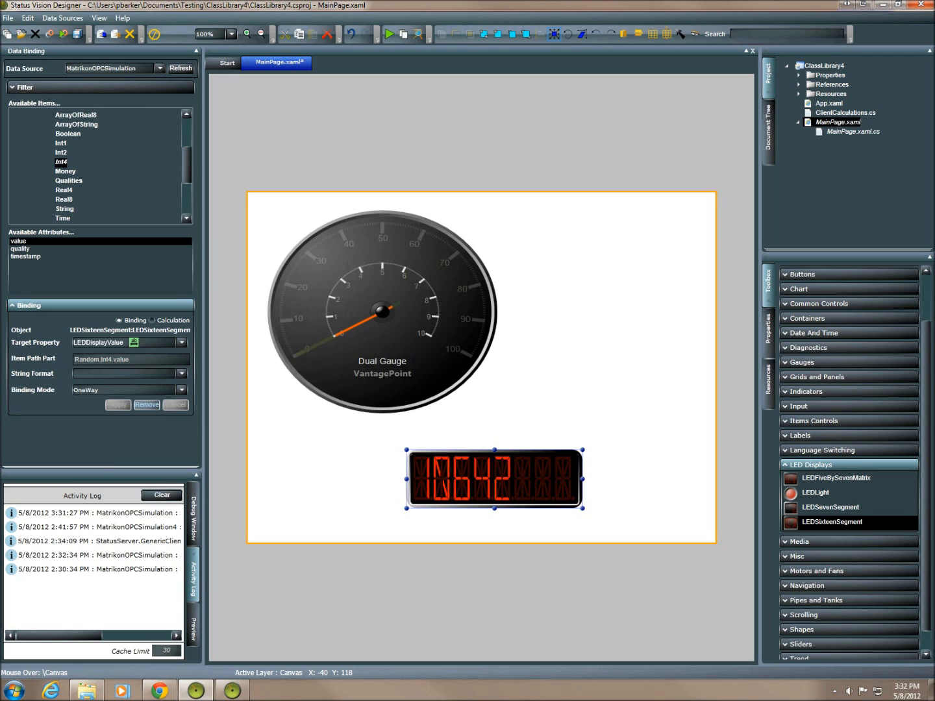
Step: Set the dual gauge's Maximum property to 250
{"action": "left_click", "coordinate": [390, 319]}
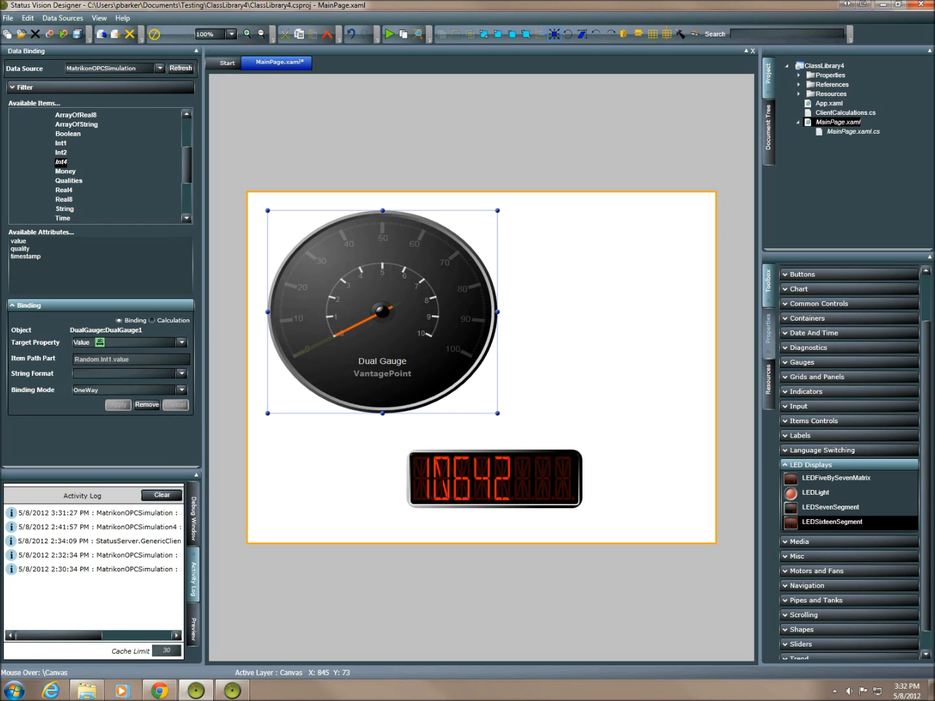
{"action": "left_click", "coordinate": [769, 331]}
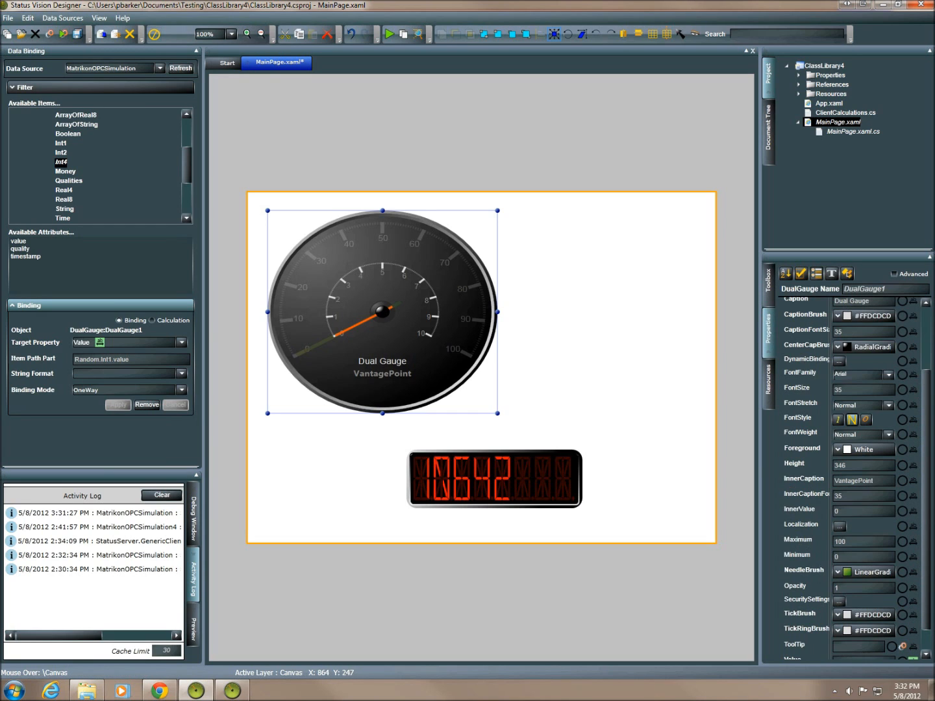
{"action": "double_click", "coordinate": [841, 540]}
{"action": "type", "text": "250"}
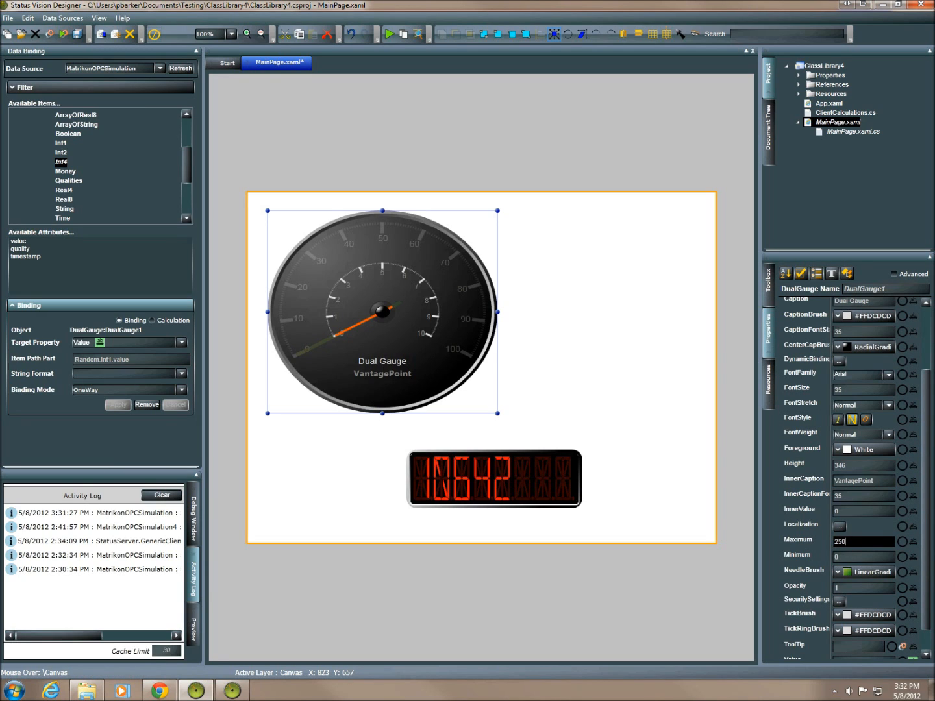
{"action": "key", "text": "Return"}
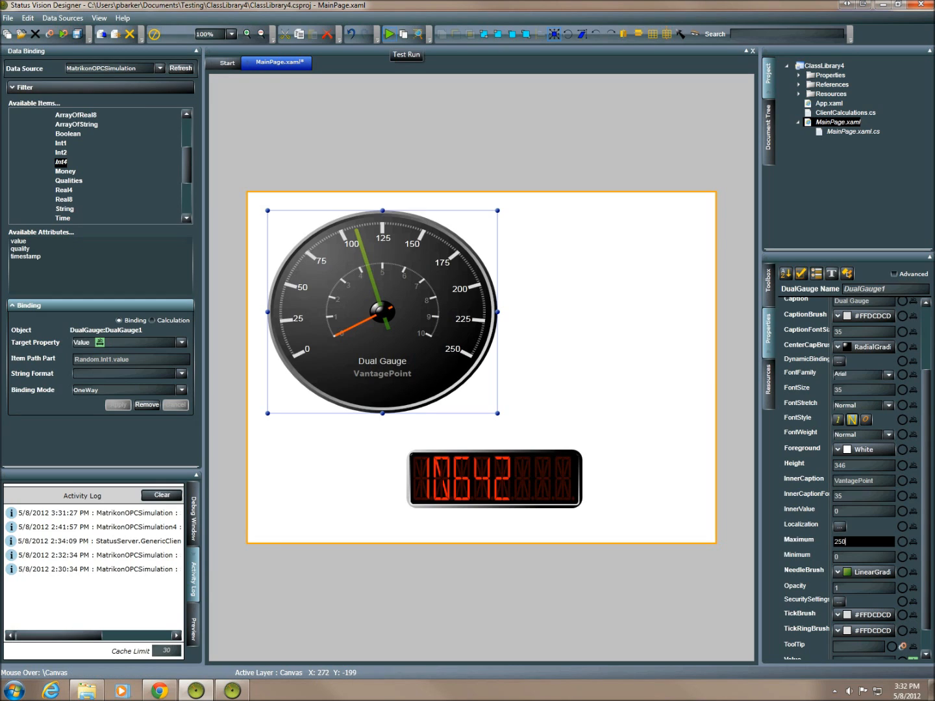
Step: Test-run the page to check the gauge and LED display with live data, and stop the run
{"action": "left_click", "coordinate": [389, 34]}
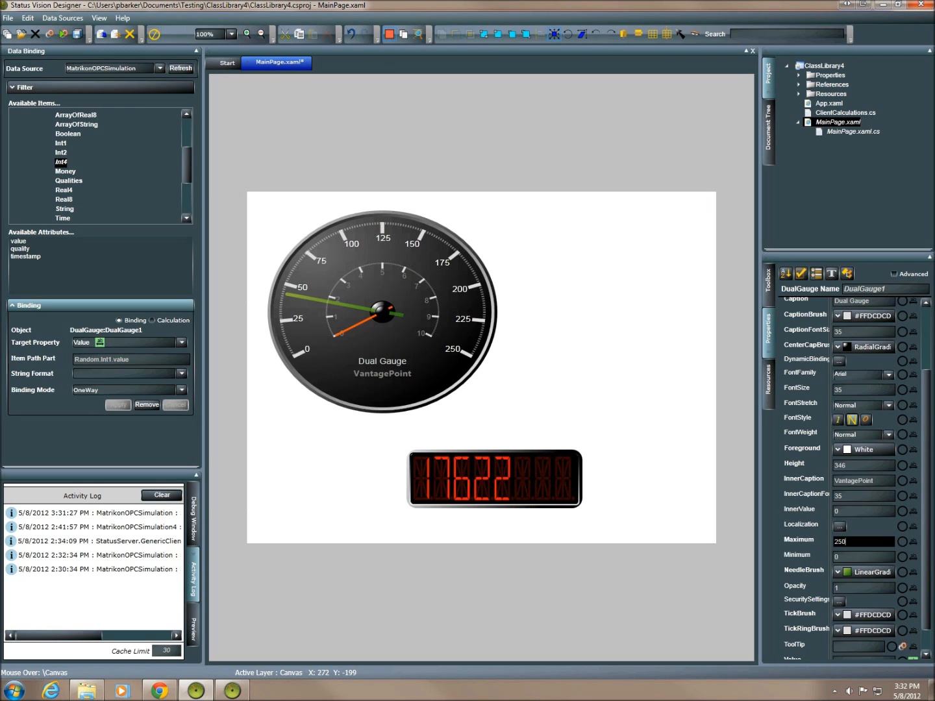
{"action": "left_click", "coordinate": [388, 34]}
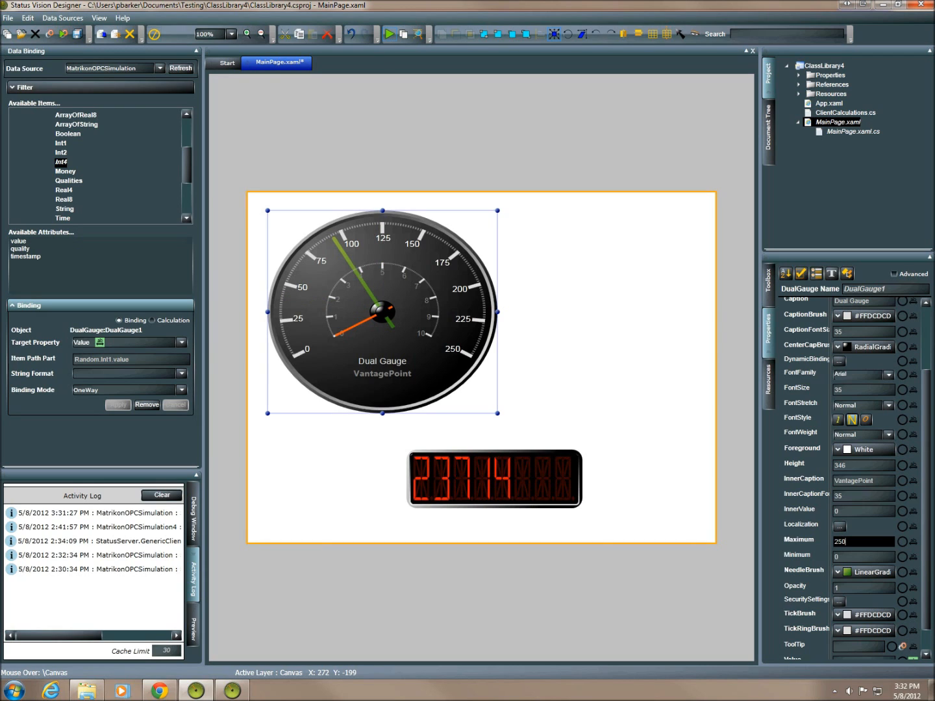
Step: Create a Visual C# web application project named SilverlightApplication7 from the Web Application - Silverlight 4.0 template
{"action": "left_click", "coordinate": [63, 33]}
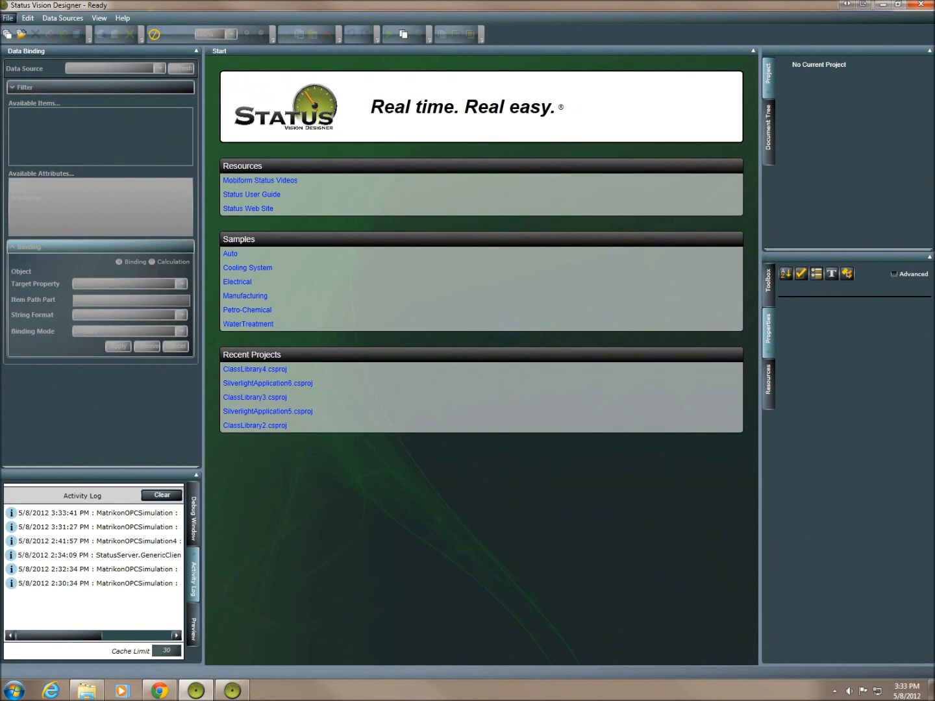
{"action": "left_click", "coordinate": [9, 18]}
{"action": "left_click", "coordinate": [39, 76]}
{"action": "left_click", "coordinate": [314, 265]}
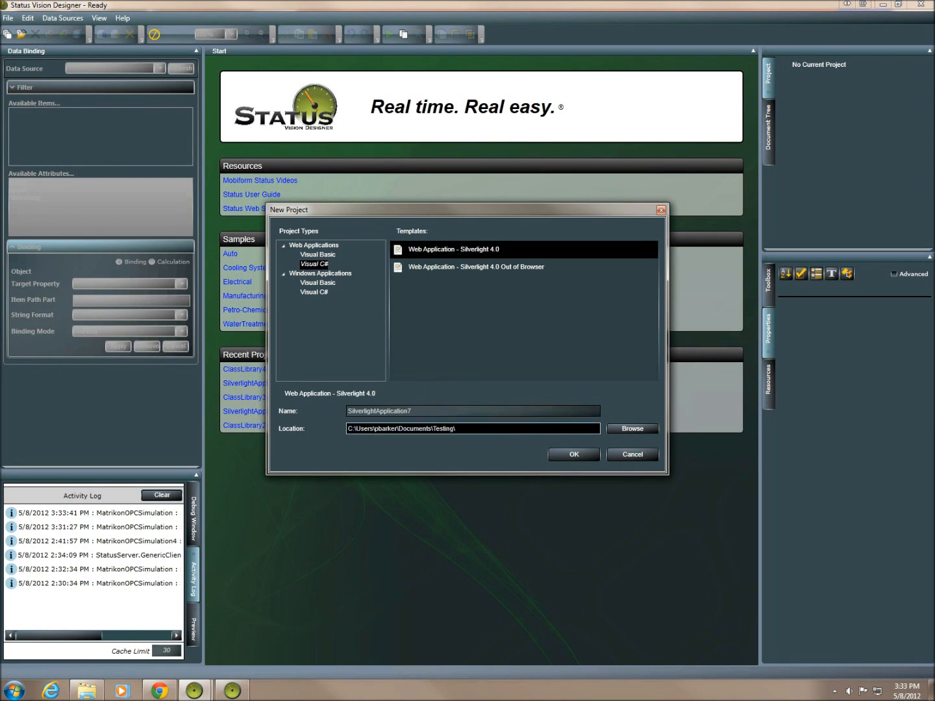
{"action": "left_click", "coordinate": [574, 454]}
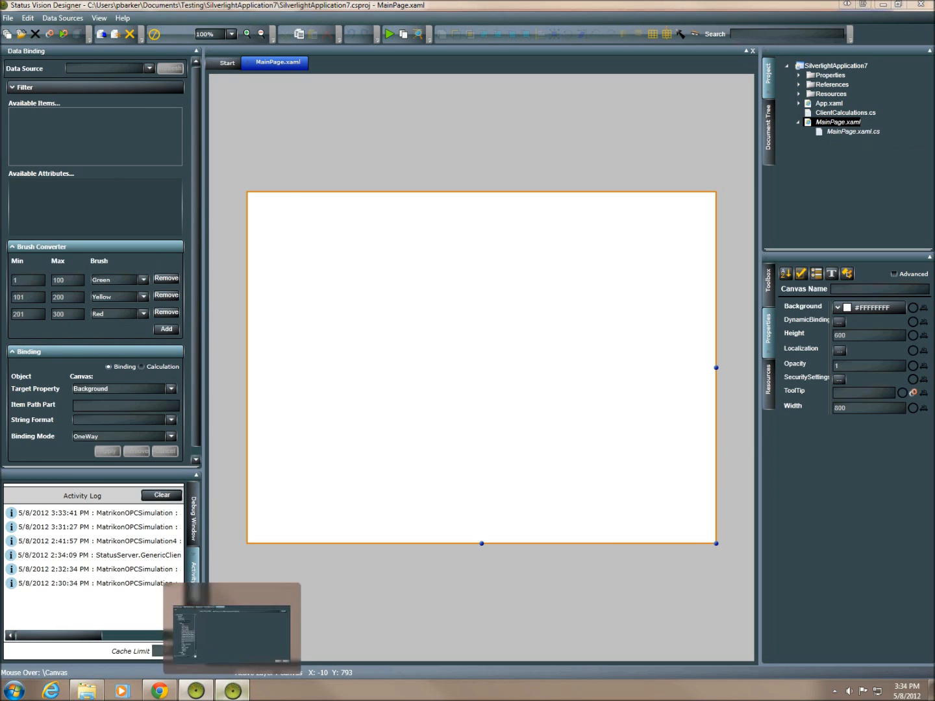
Step: In the Status Management Console, add an OPC DA data source for the local Matrikon.OPC.Simulation server and apply the server configuration
{"action": "left_click", "coordinate": [231, 690]}
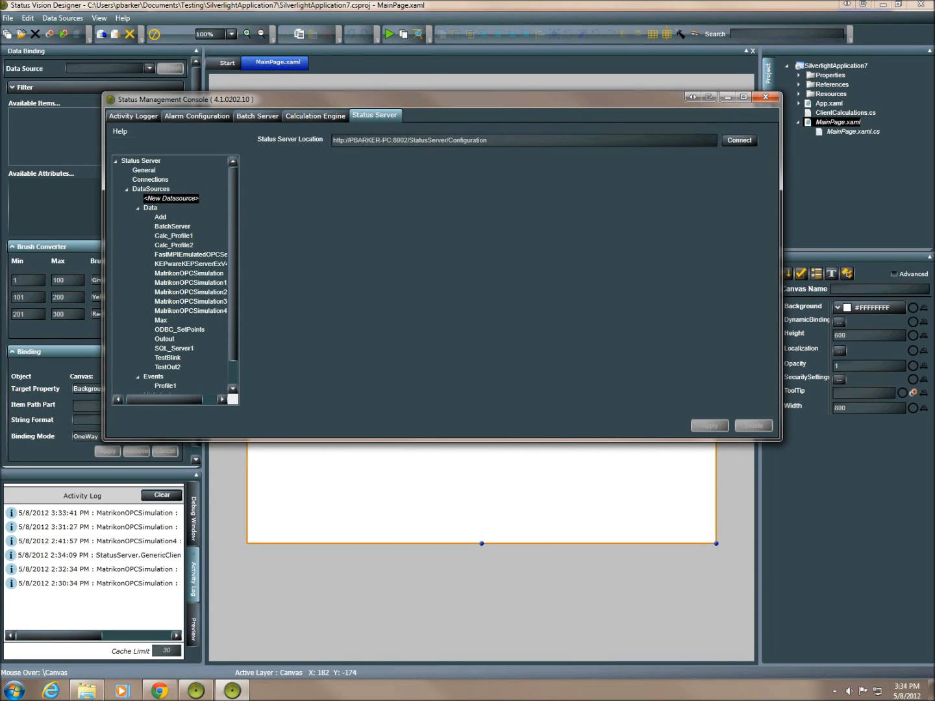
{"action": "right_click", "coordinate": [170, 199]}
{"action": "mouse_move", "coordinate": [158, 227]}
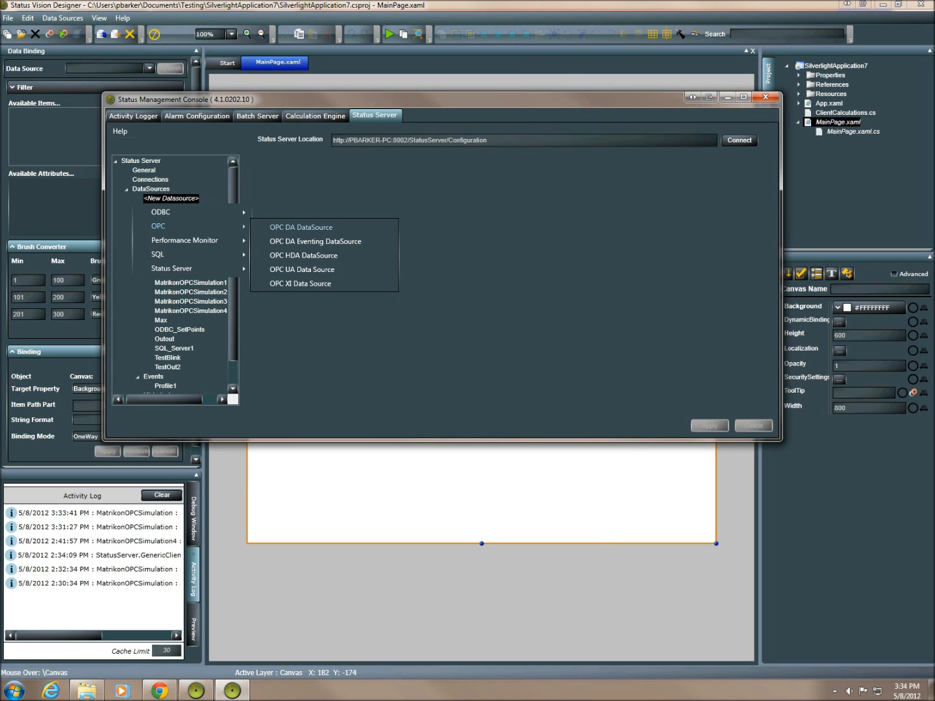
{"action": "left_click", "coordinate": [301, 227]}
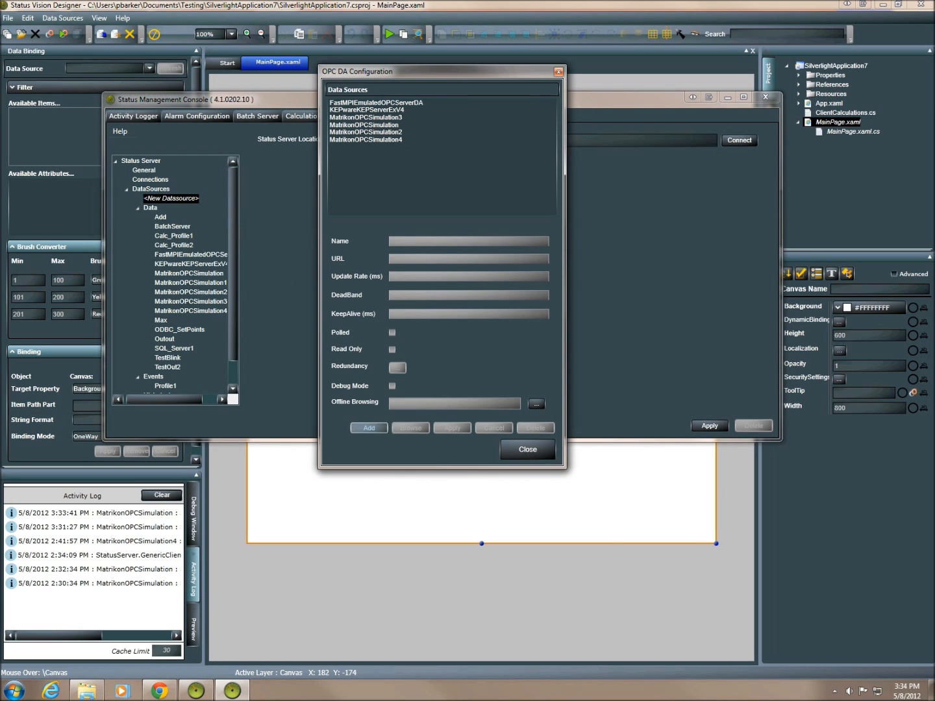
{"action": "left_click", "coordinate": [369, 427]}
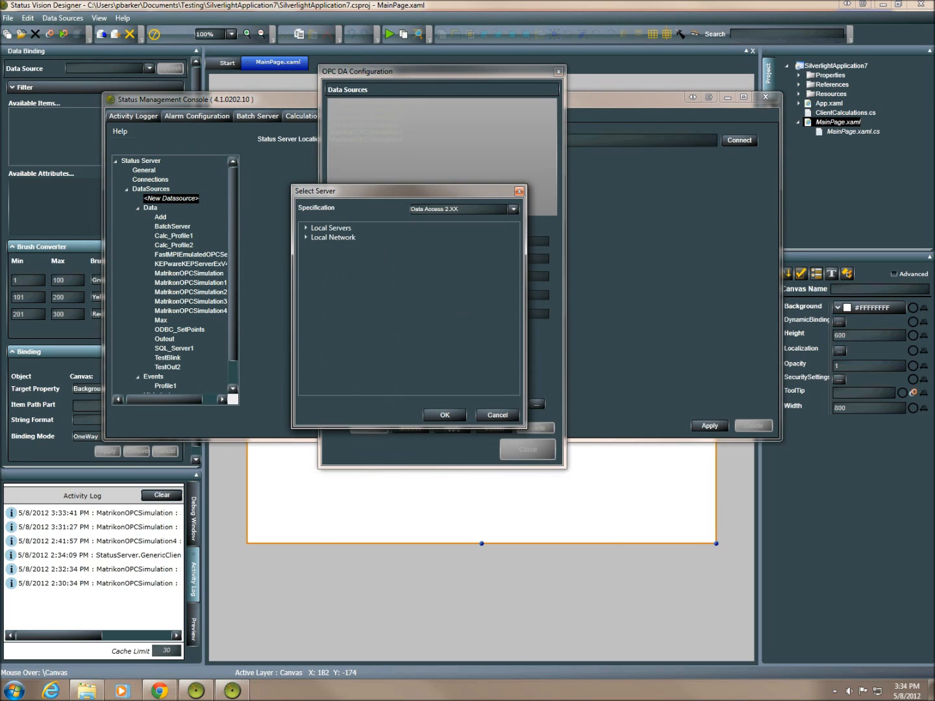
{"action": "left_click", "coordinate": [306, 228]}
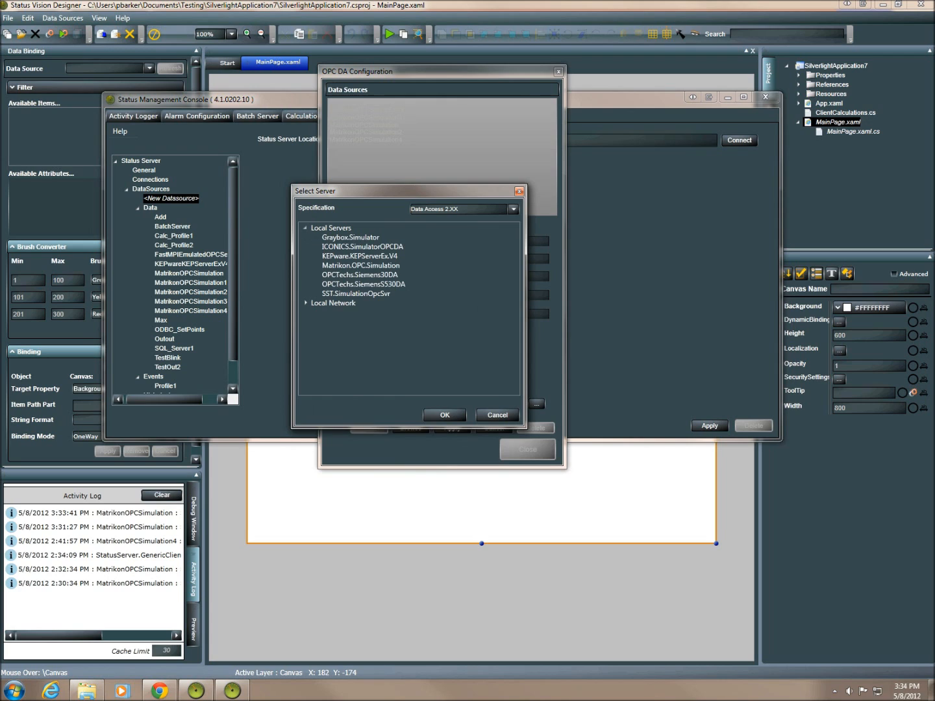
{"action": "left_click", "coordinate": [359, 255]}
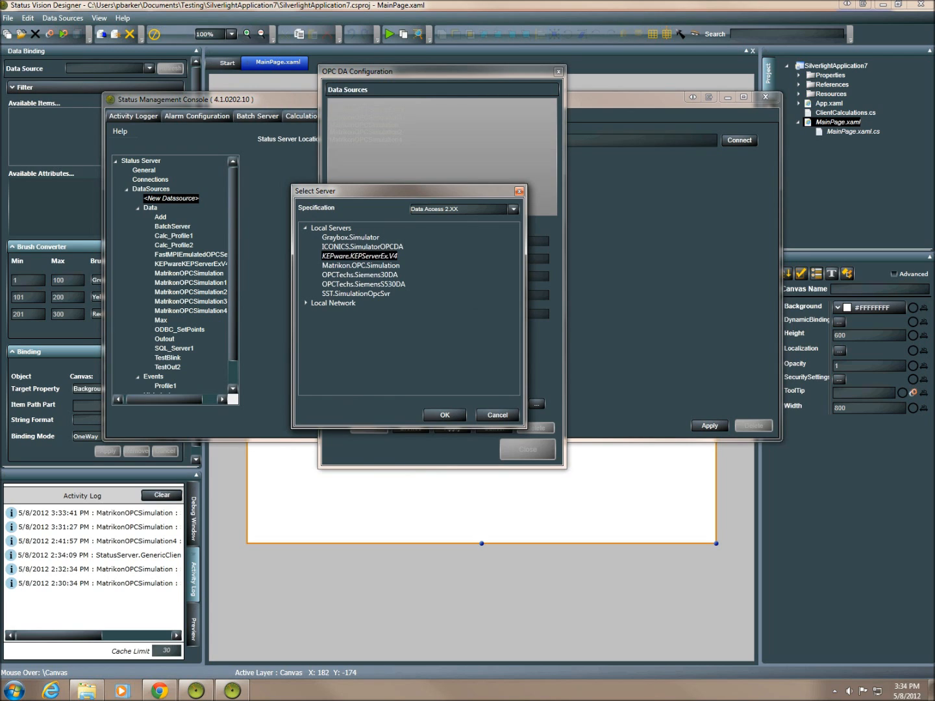
{"action": "left_click", "coordinate": [361, 264]}
{"action": "left_click", "coordinate": [444, 415]}
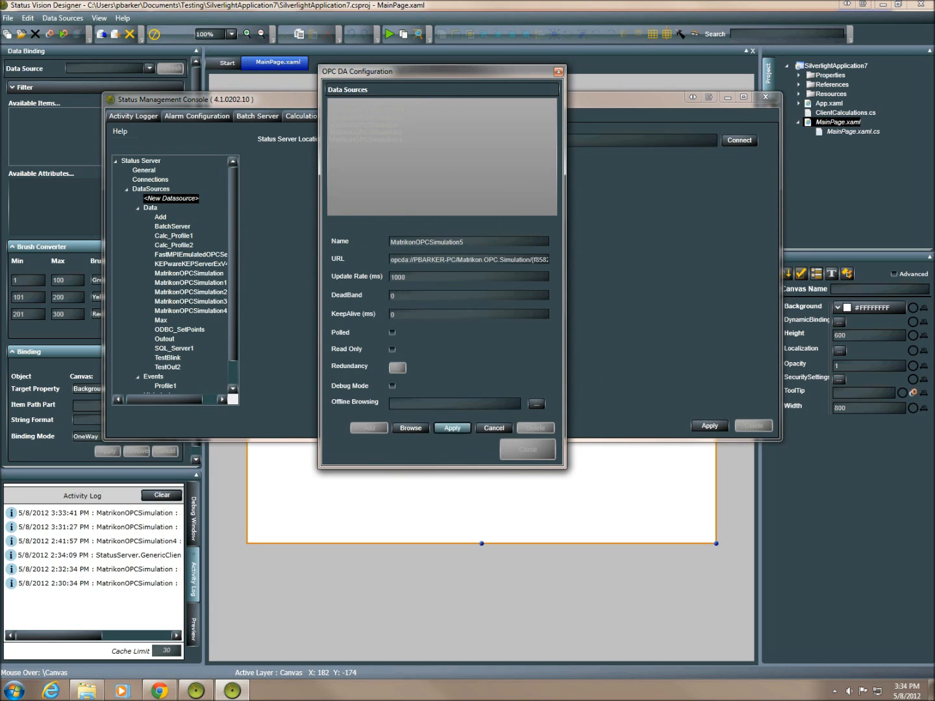
{"action": "left_click", "coordinate": [528, 449]}
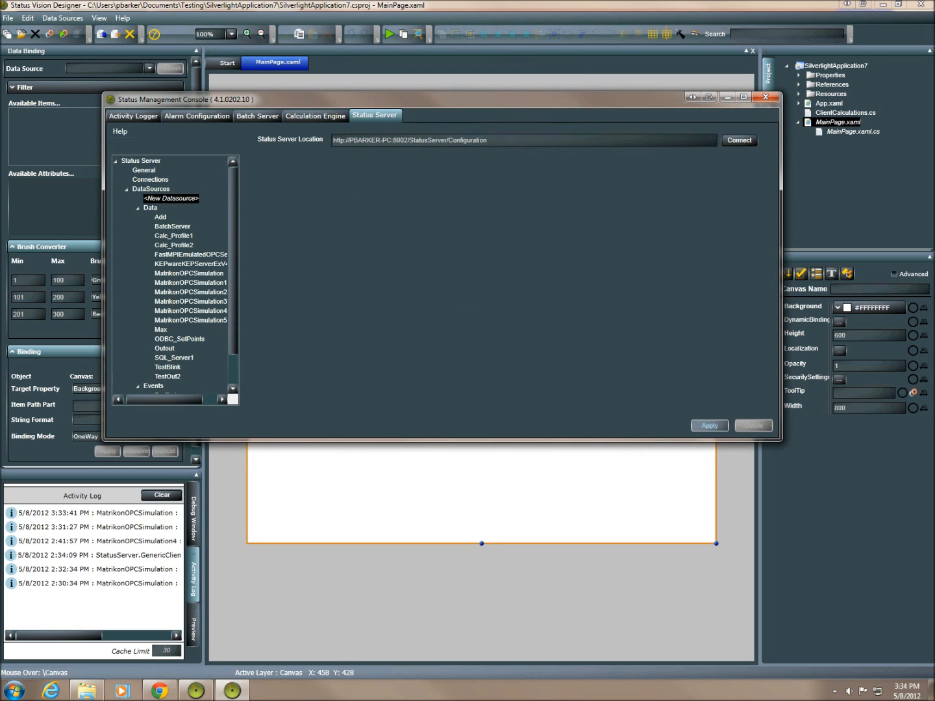
{"action": "left_click", "coordinate": [710, 425]}
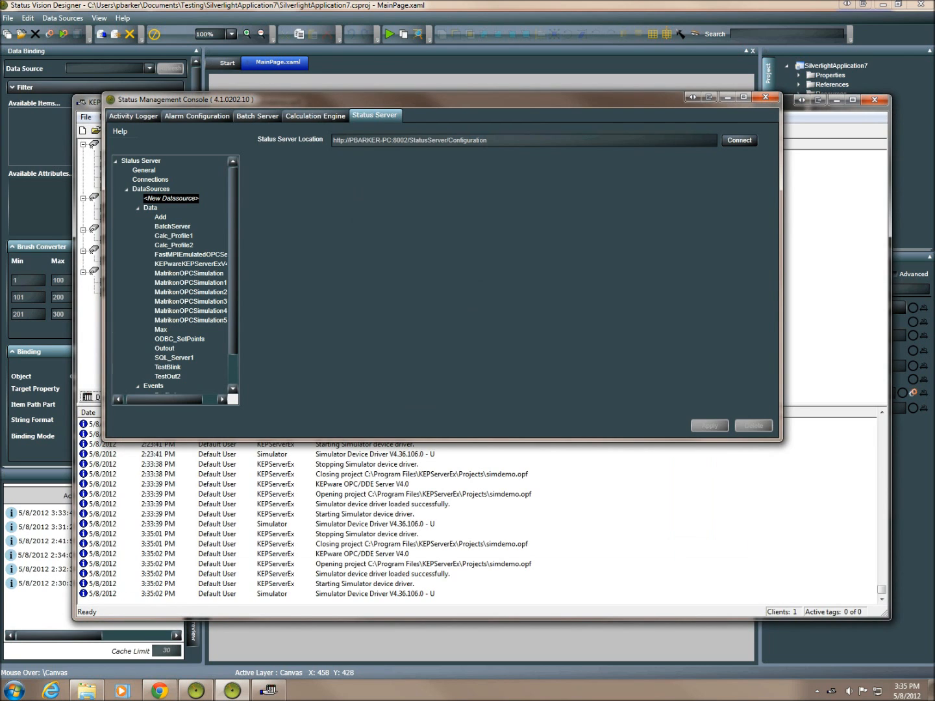
Step: Switch to Status Vision Designer and place a WaterTank 3D control about 354 by 483 in the left half of the canvas
{"action": "left_click", "coordinate": [195, 690]}
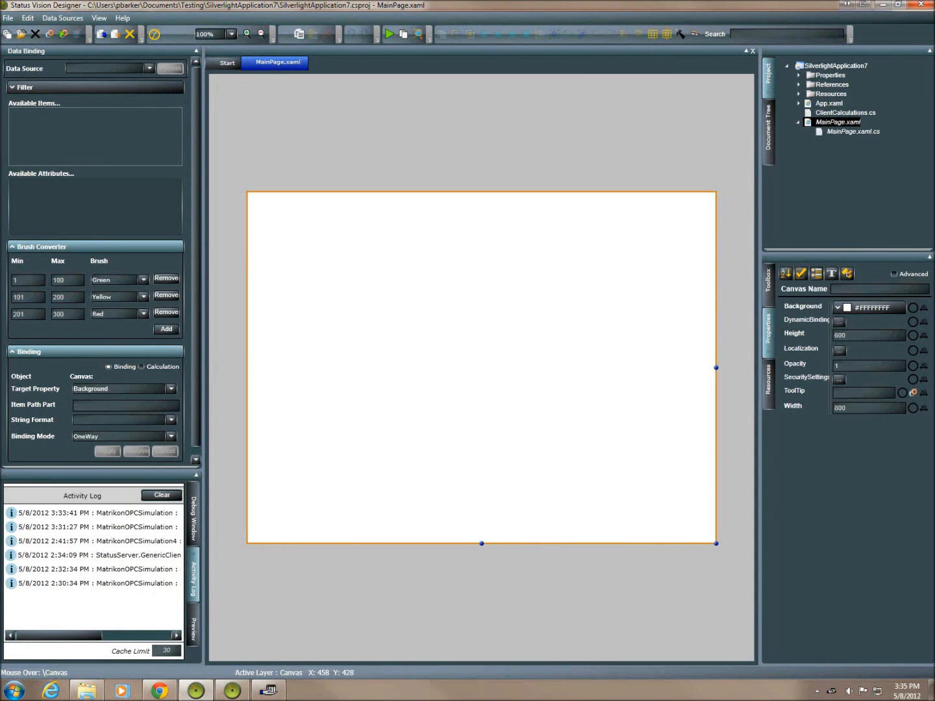
{"action": "left_click", "coordinate": [768, 281]}
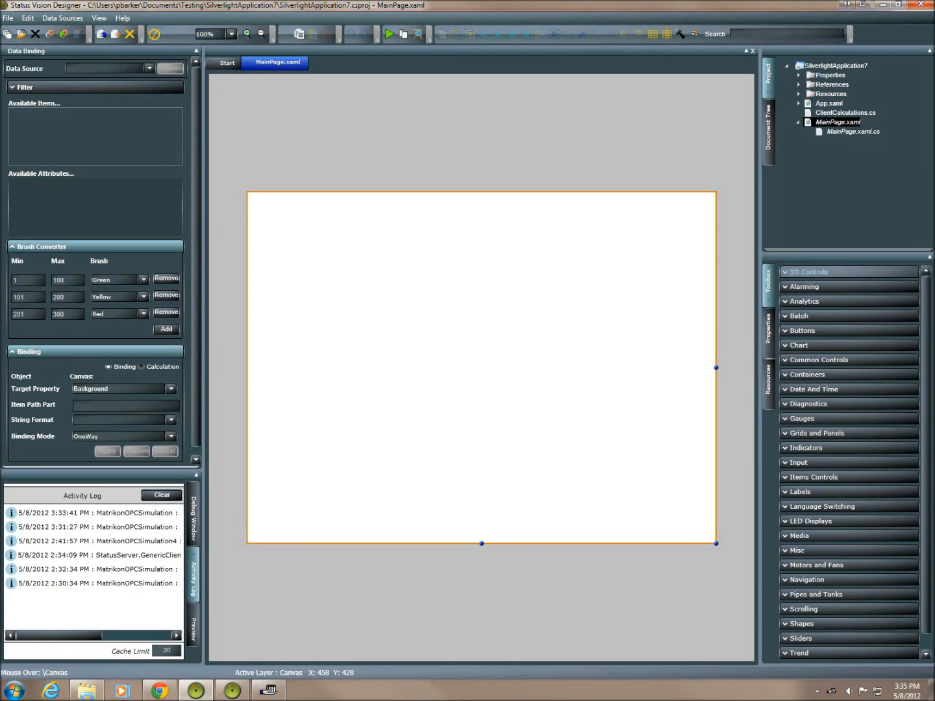
{"action": "left_click", "coordinate": [817, 358]}
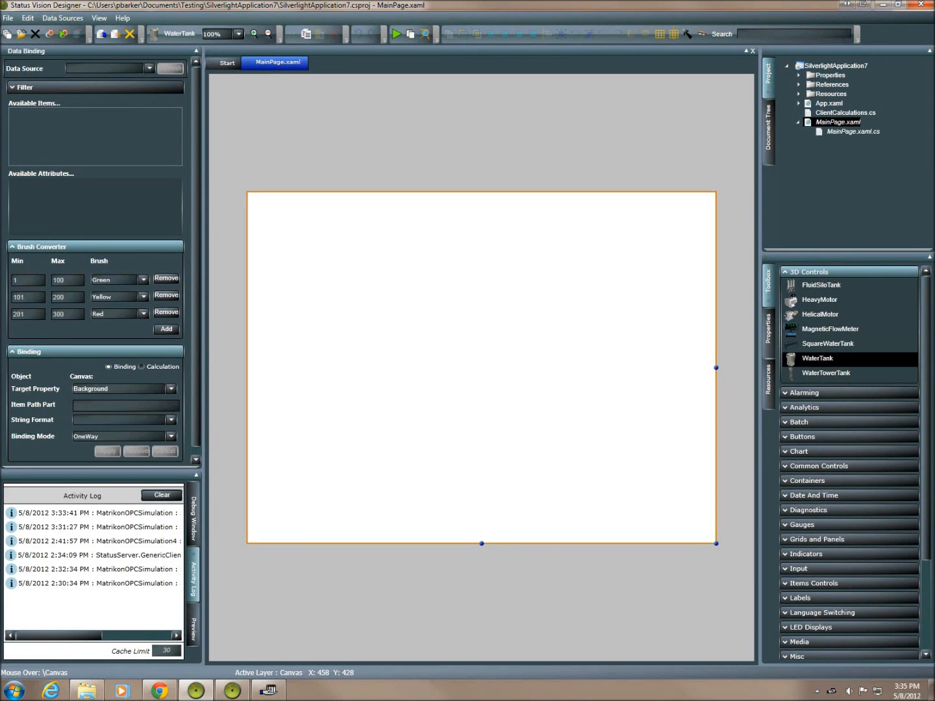
{"action": "left_click_drag", "start_coordinate": [267, 214], "coordinate": [475, 496]}
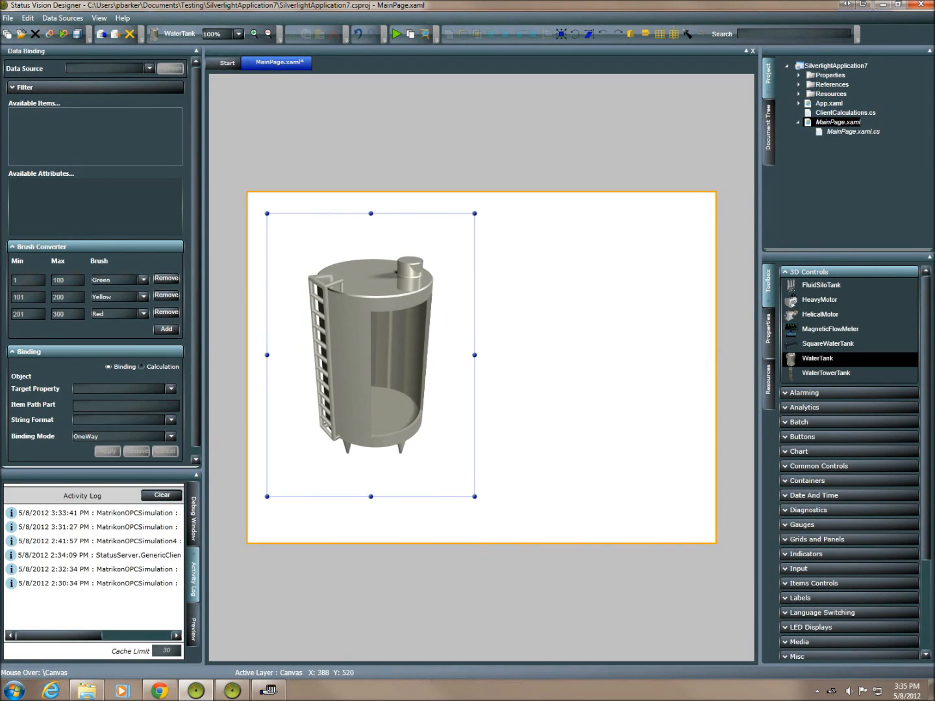
Step: Place a VarianceLabel on the canvas beside the water tank
{"action": "left_click", "coordinate": [824, 272]}
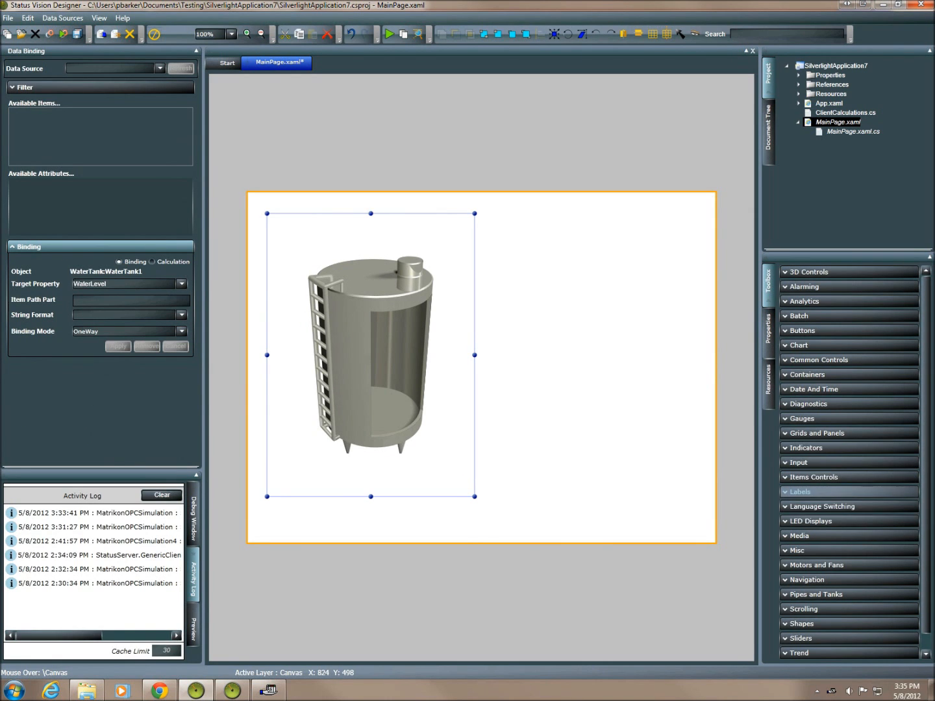
{"action": "left_click", "coordinate": [824, 492]}
{"action": "left_click", "coordinate": [822, 549]}
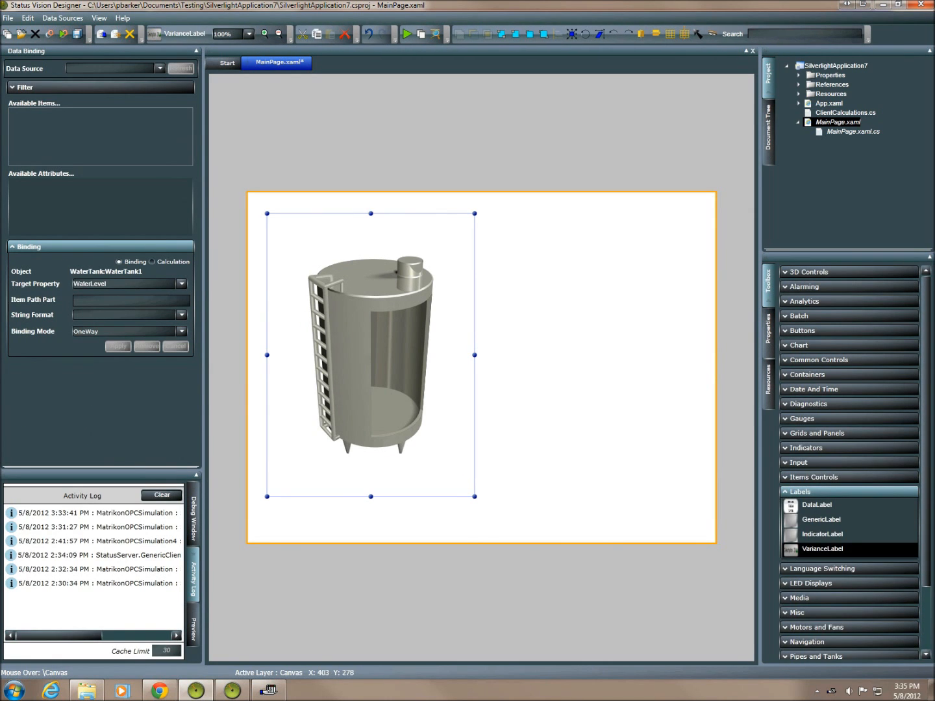
{"action": "left_click_drag", "start_coordinate": [483, 354], "coordinate": [678, 393]}
Step: Connect to the Status Server and add a real-time remote data source using the MatrikonOPCSimulation5 server node
{"action": "left_click", "coordinate": [62, 19]}
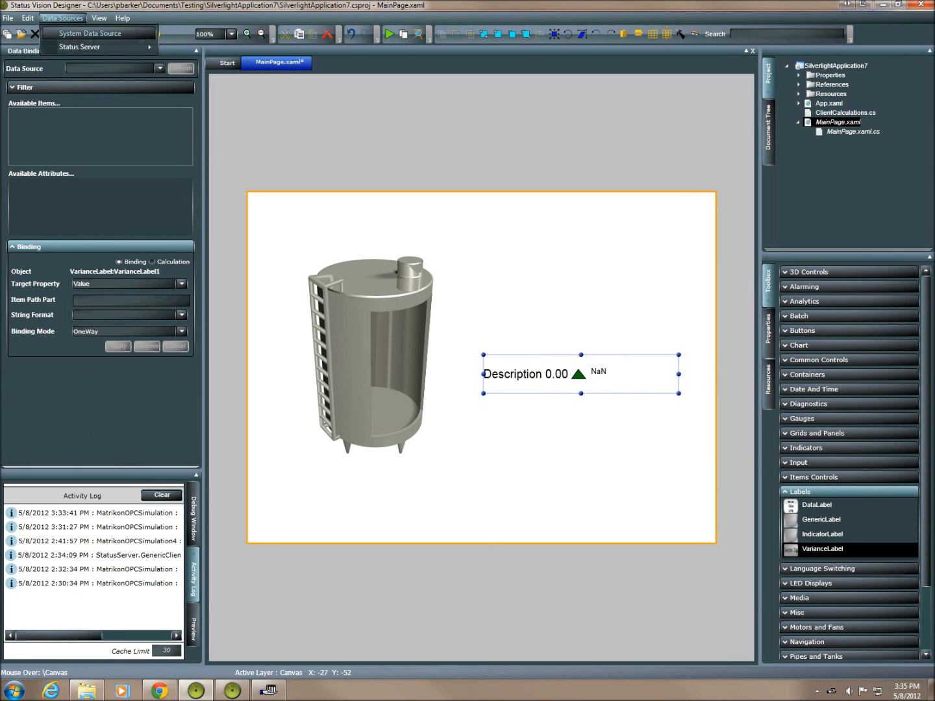
{"action": "mouse_move", "coordinate": [97, 46]}
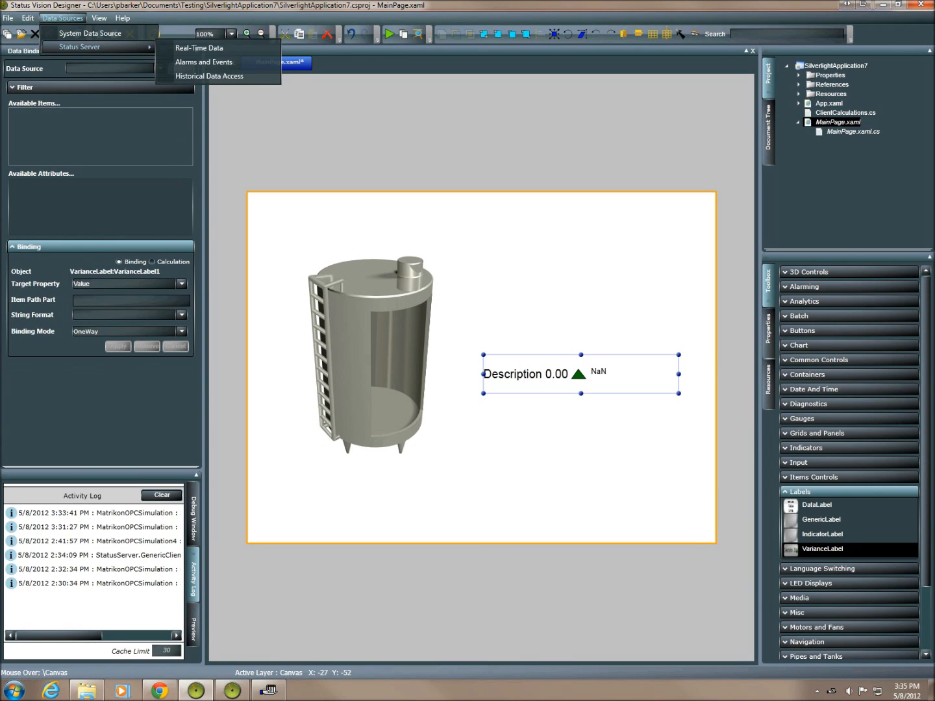
{"action": "left_click", "coordinate": [198, 47]}
{"action": "left_click", "coordinate": [436, 480]}
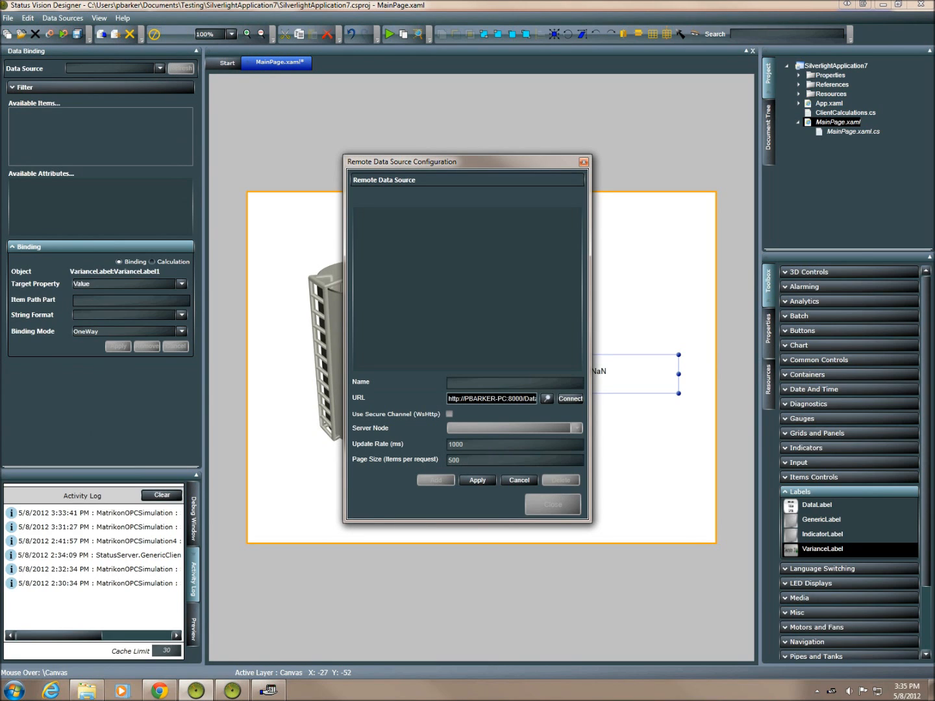
{"action": "left_click_drag", "start_coordinate": [463, 399], "coordinate": [502, 399]}
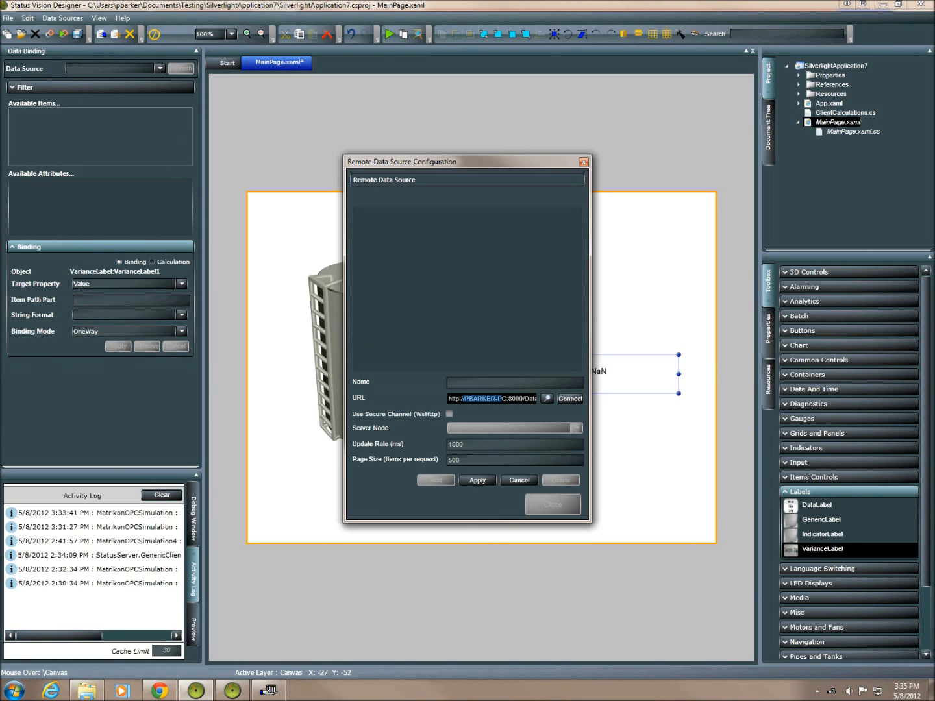
{"action": "left_click", "coordinate": [570, 399]}
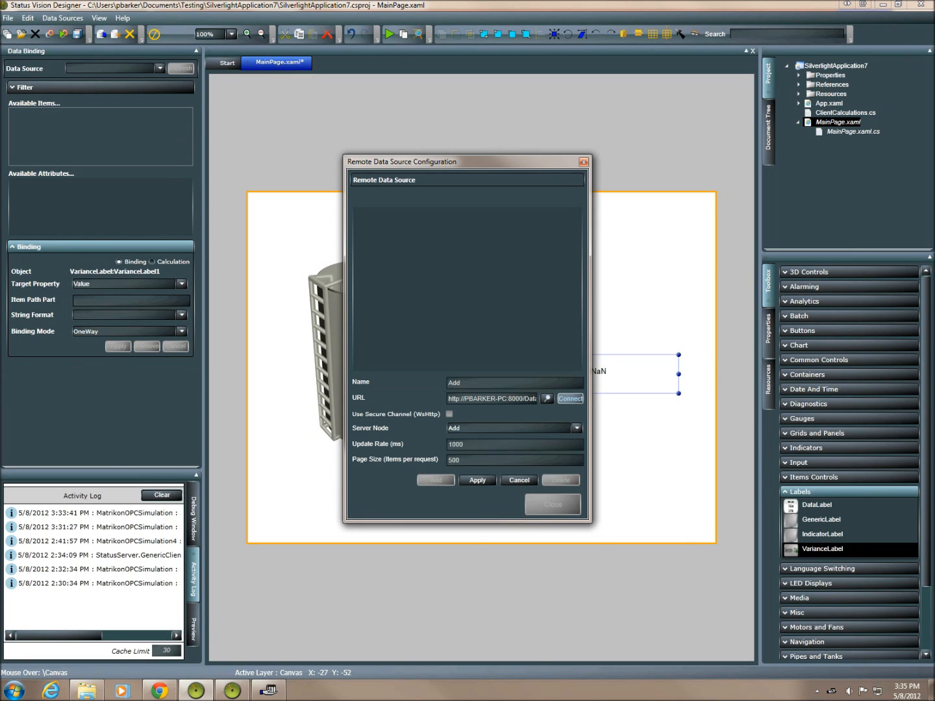
{"action": "left_click", "coordinate": [576, 429]}
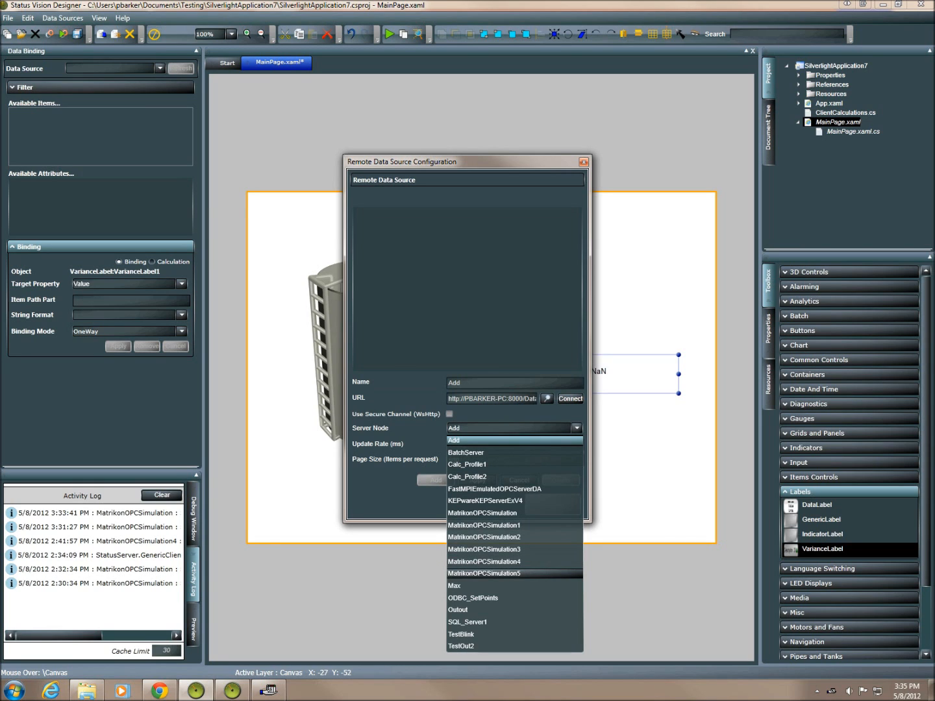
{"action": "left_click", "coordinate": [514, 573]}
{"action": "left_click", "coordinate": [477, 480]}
{"action": "left_click", "coordinate": [552, 505]}
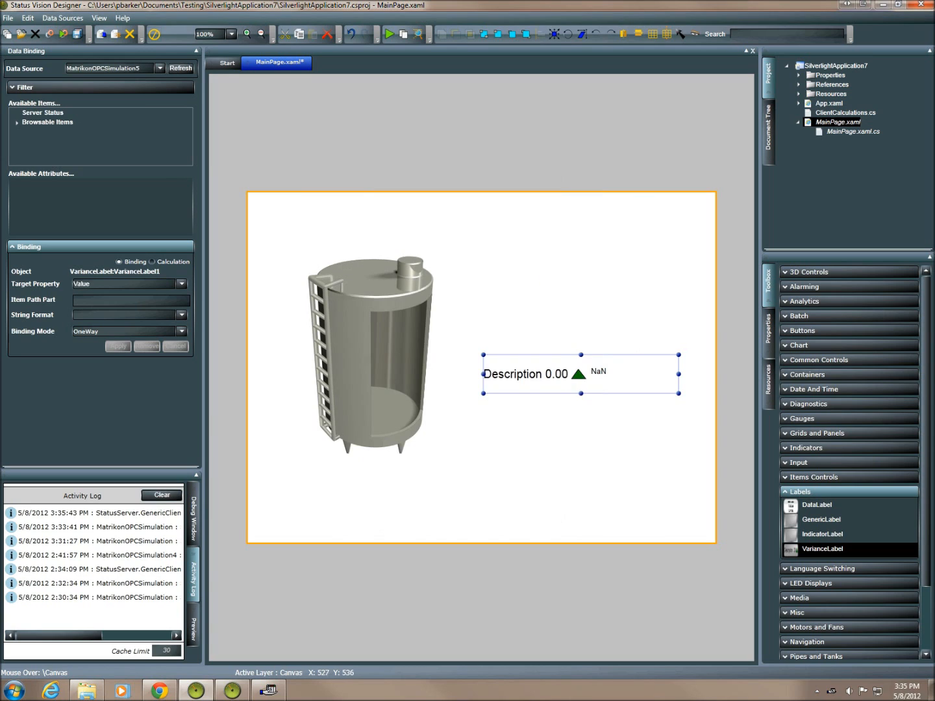
Step: Bind the water tank's WaterLevel property to the value attribute of the Random Int1 simulation item
{"action": "left_click", "coordinate": [383, 357]}
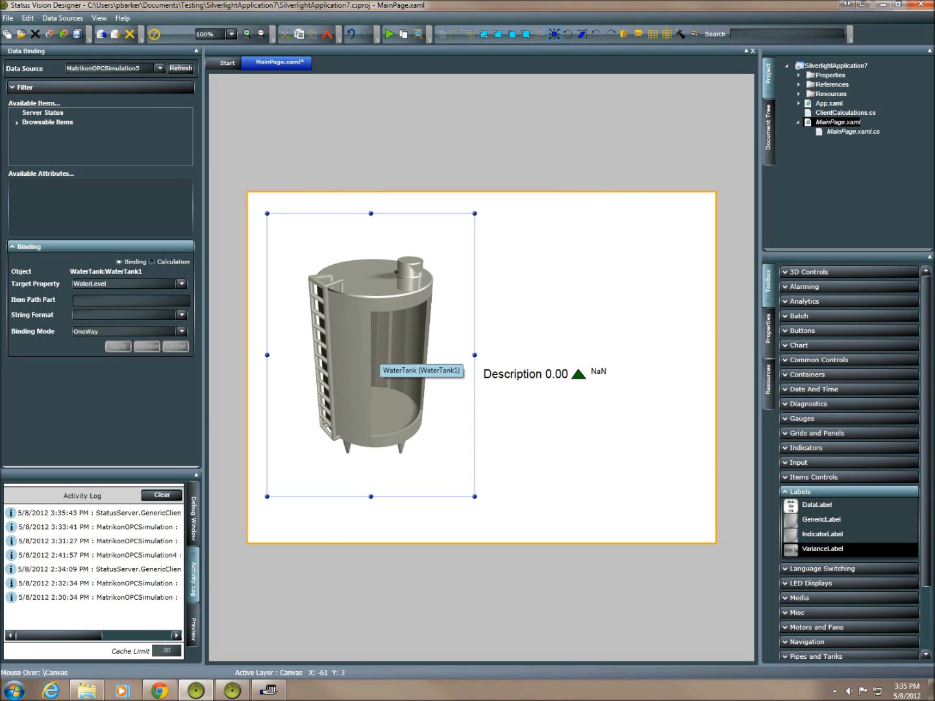
{"action": "double_click", "coordinate": [47, 122]}
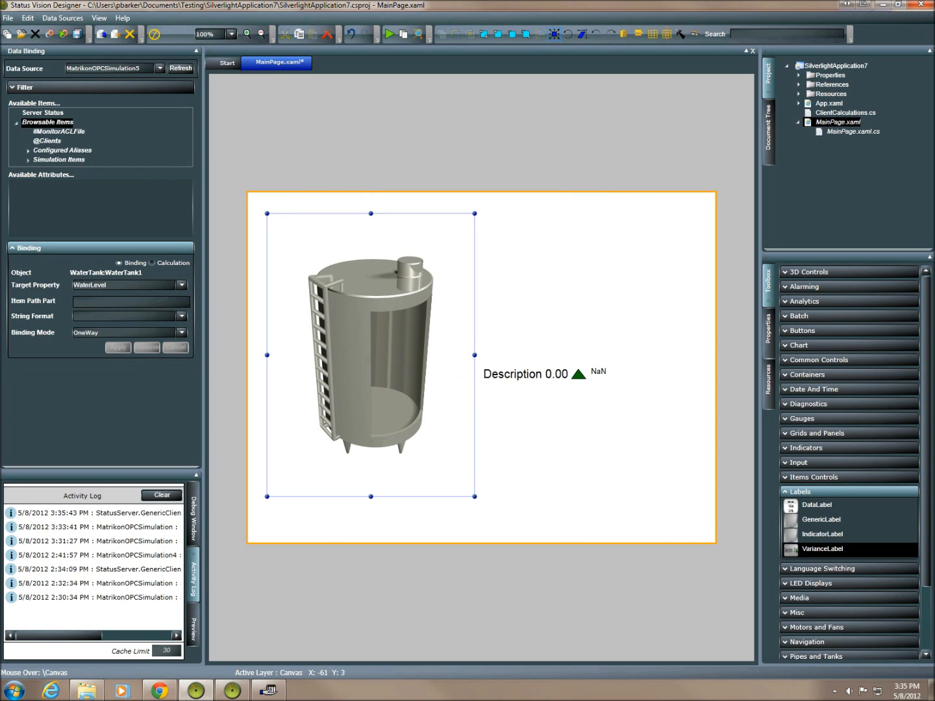
{"action": "double_click", "coordinate": [59, 159]}
{"action": "double_click", "coordinate": [57, 189]}
{"action": "scroll", "coordinate": [57, 188], "scroll_direction": "down", "scroll_amount": 2}
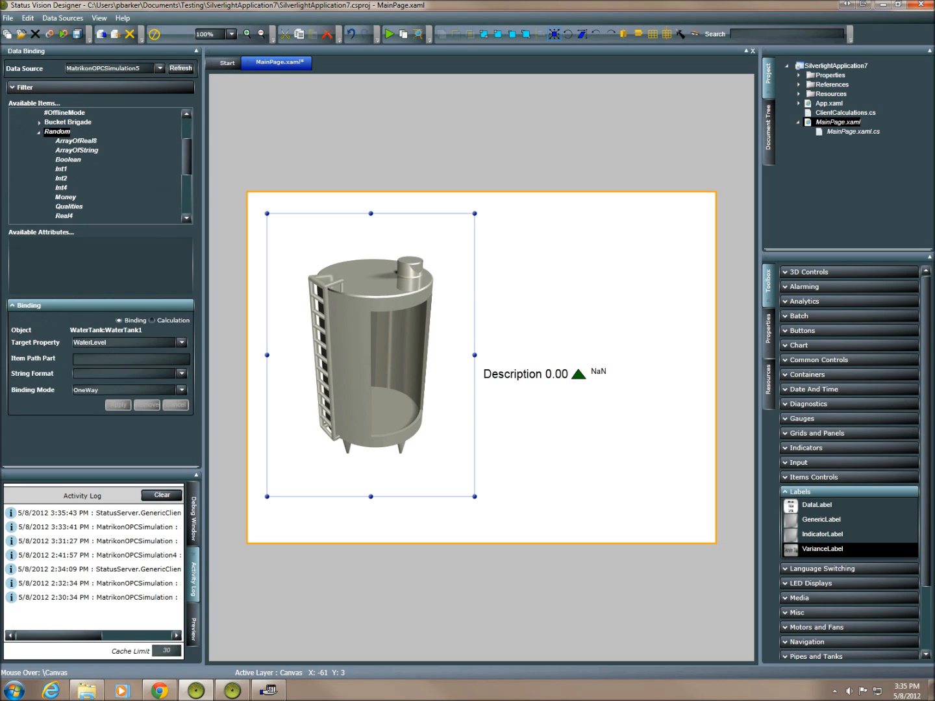
{"action": "left_click", "coordinate": [61, 169]}
{"action": "left_click", "coordinate": [19, 242]}
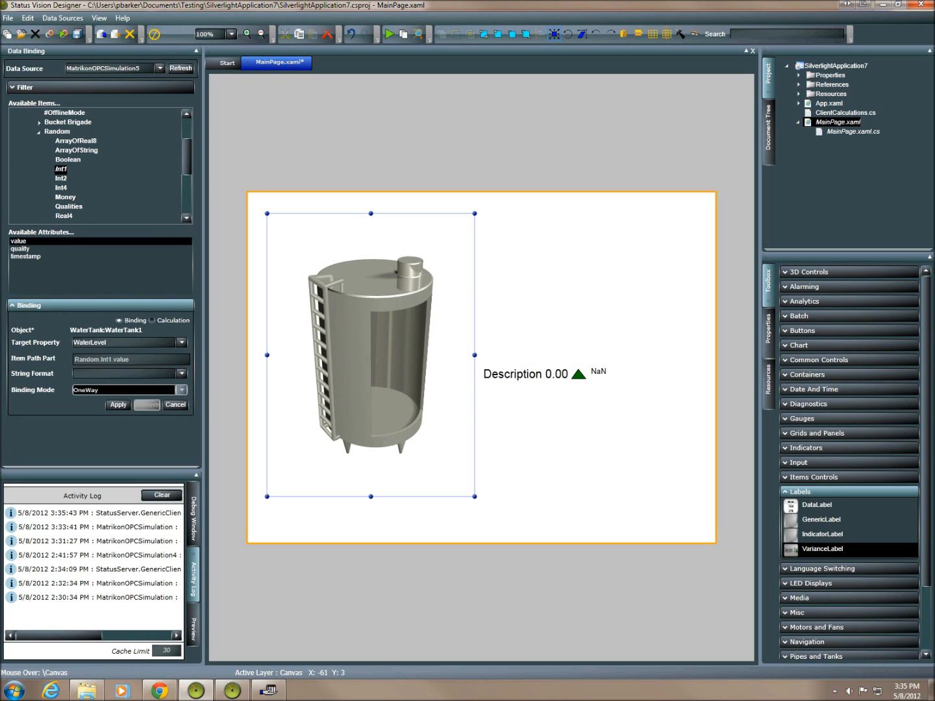
{"action": "left_click", "coordinate": [119, 405]}
Step: Bind the variance label's Value property to the value attribute of the Random Int4 item, and briefly test-run the page with live data
{"action": "left_click", "coordinate": [552, 383]}
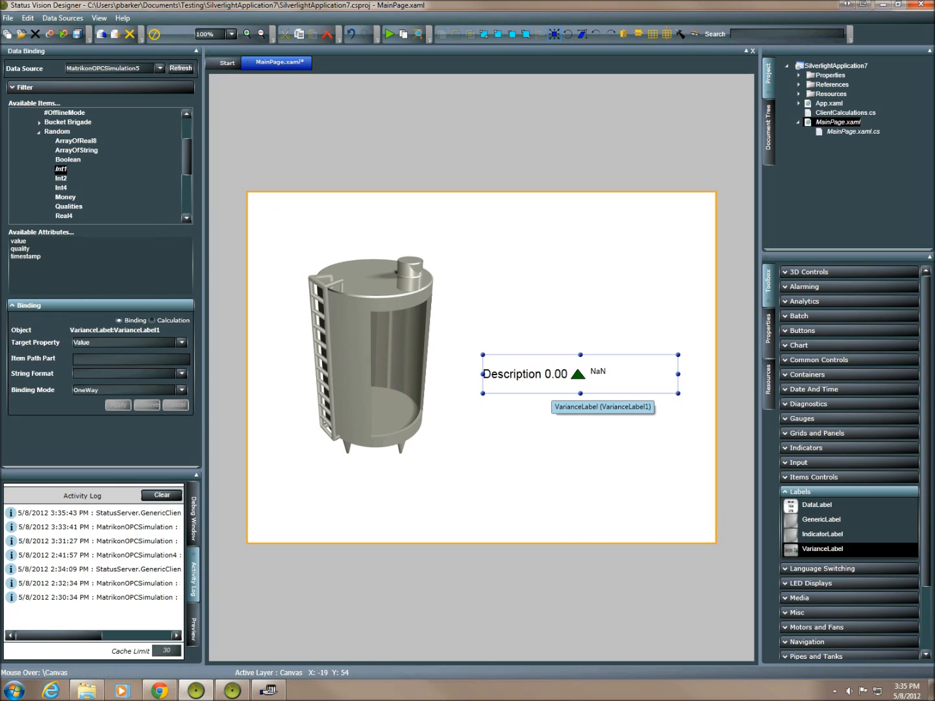
{"action": "left_click", "coordinate": [61, 188]}
{"action": "left_click", "coordinate": [19, 242]}
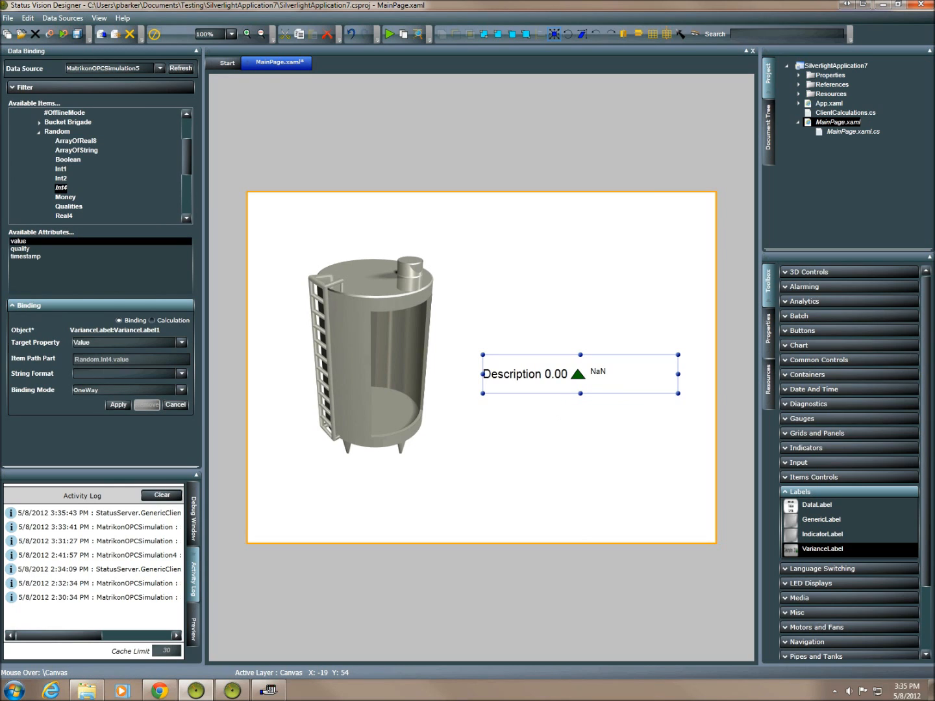
{"action": "left_click", "coordinate": [118, 405]}
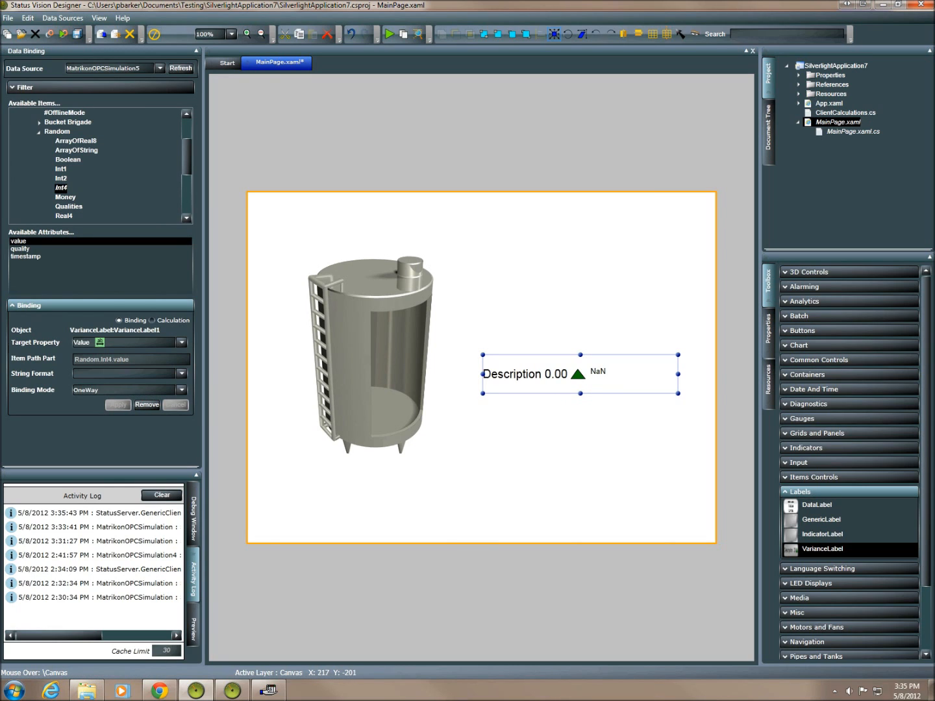
{"action": "left_click", "coordinate": [390, 34]}
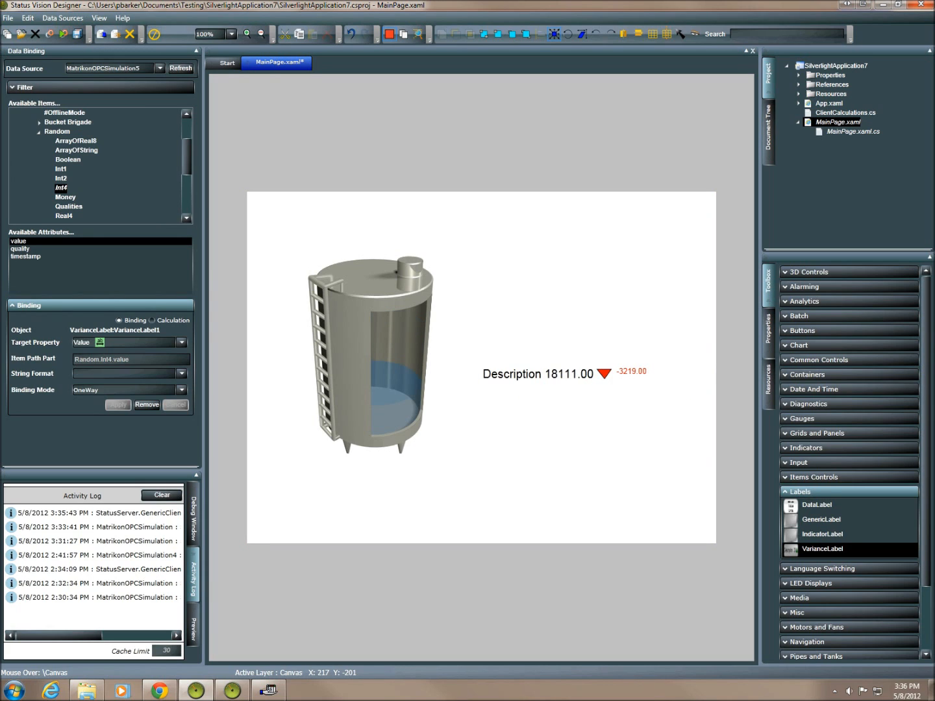
{"action": "left_click", "coordinate": [389, 34]}
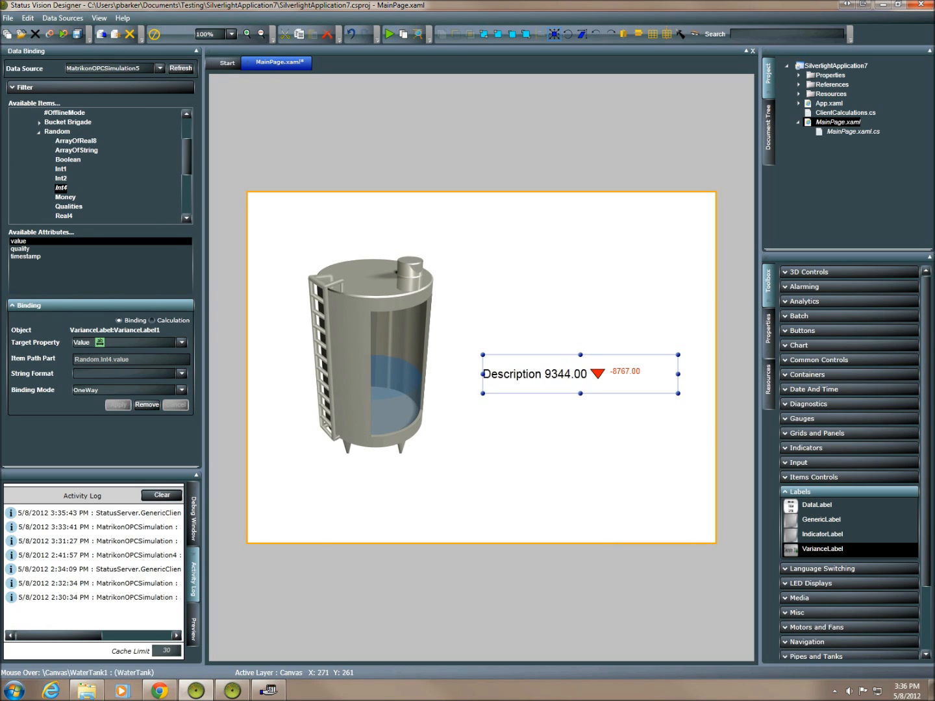
Step: Set the water tank's Maximum property to 250 and save MainPage.xaml
{"action": "left_click", "coordinate": [404, 359]}
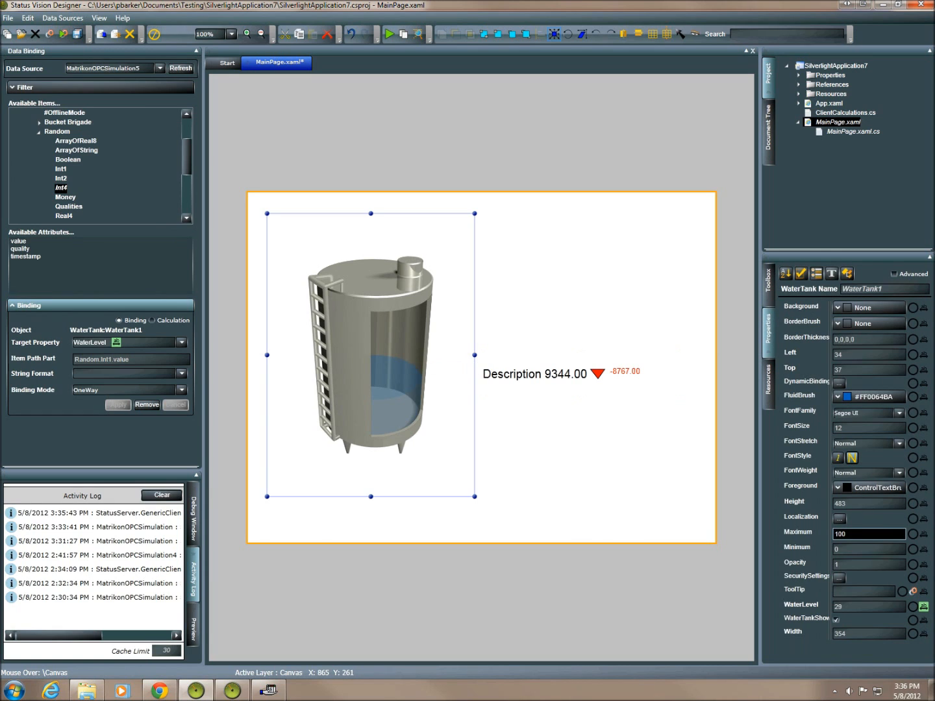
{"action": "type", "text": "250"}
{"action": "key", "text": "Return"}
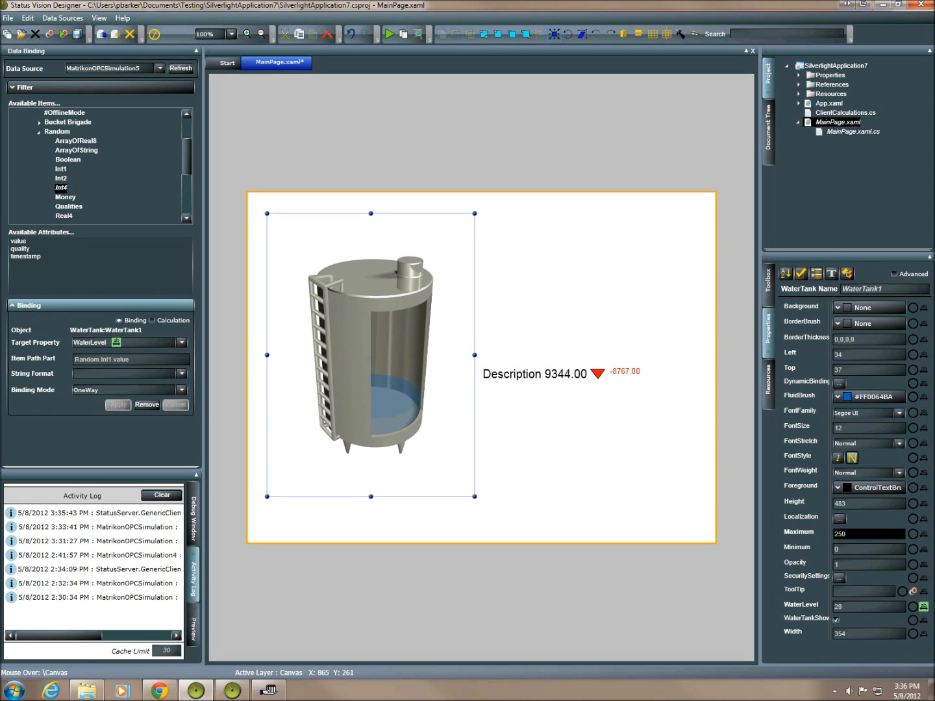
{"action": "left_click", "coordinate": [49, 35]}
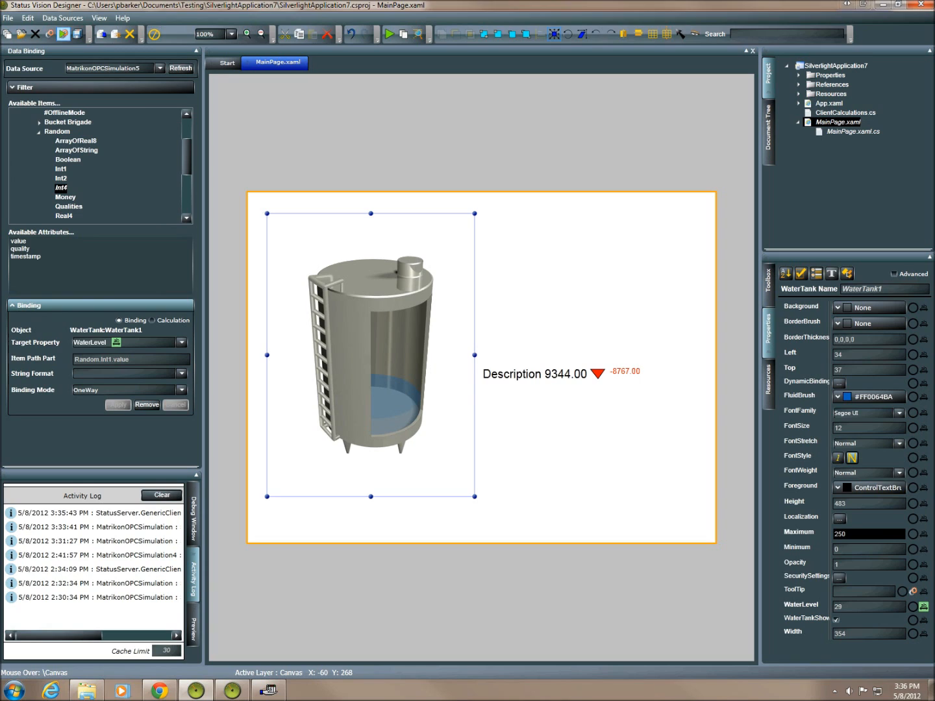